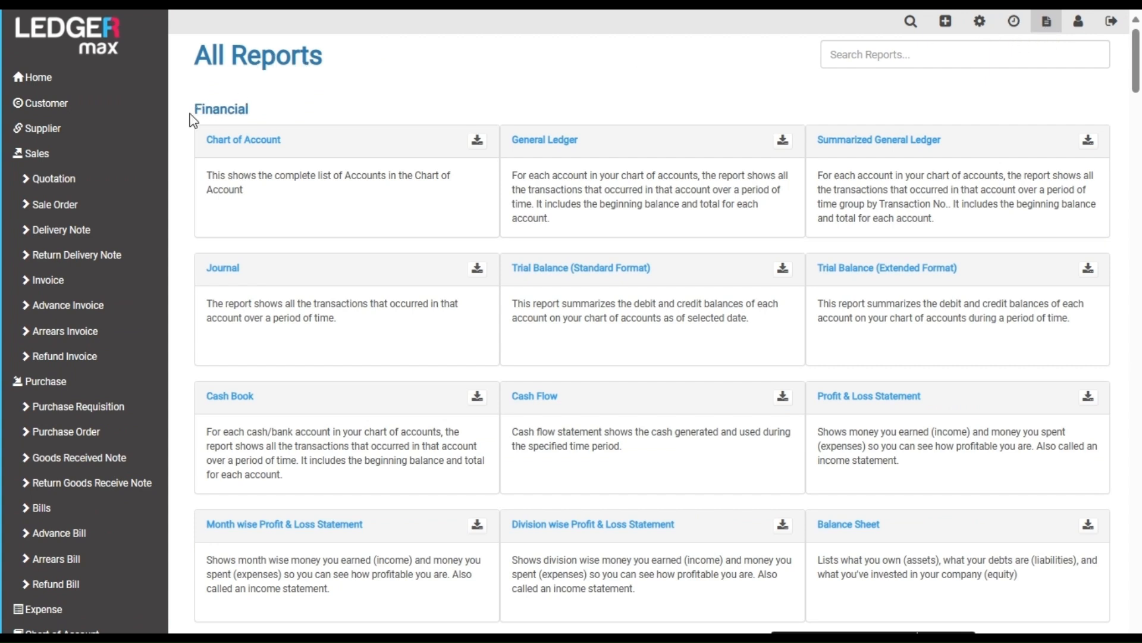
Open the General Ledger report from the Financial reports.
drag(193, 120, 284, 119)
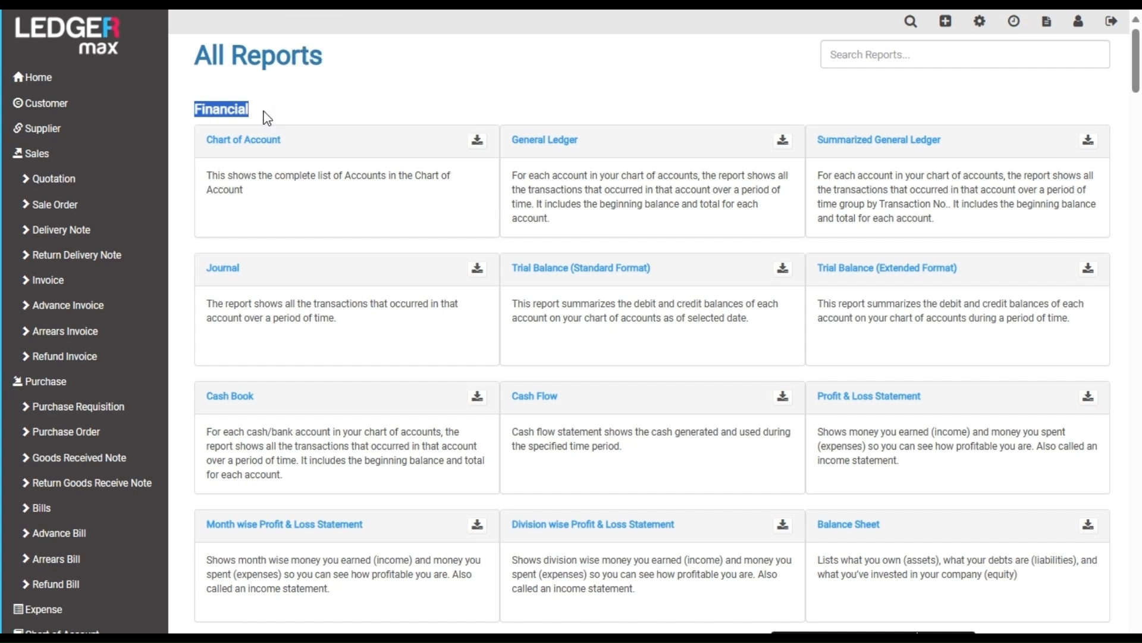
click(263, 116)
click(545, 140)
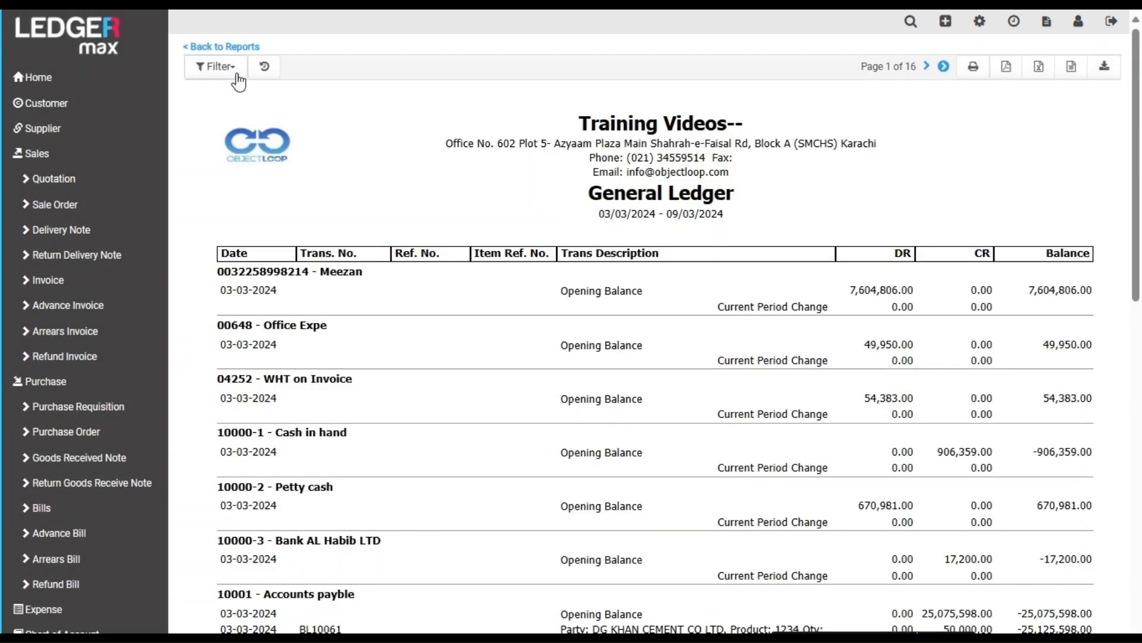
Filter the General Ledger to the Meezan account with a start date of 03/03/2023 and run the report.
click(237, 67)
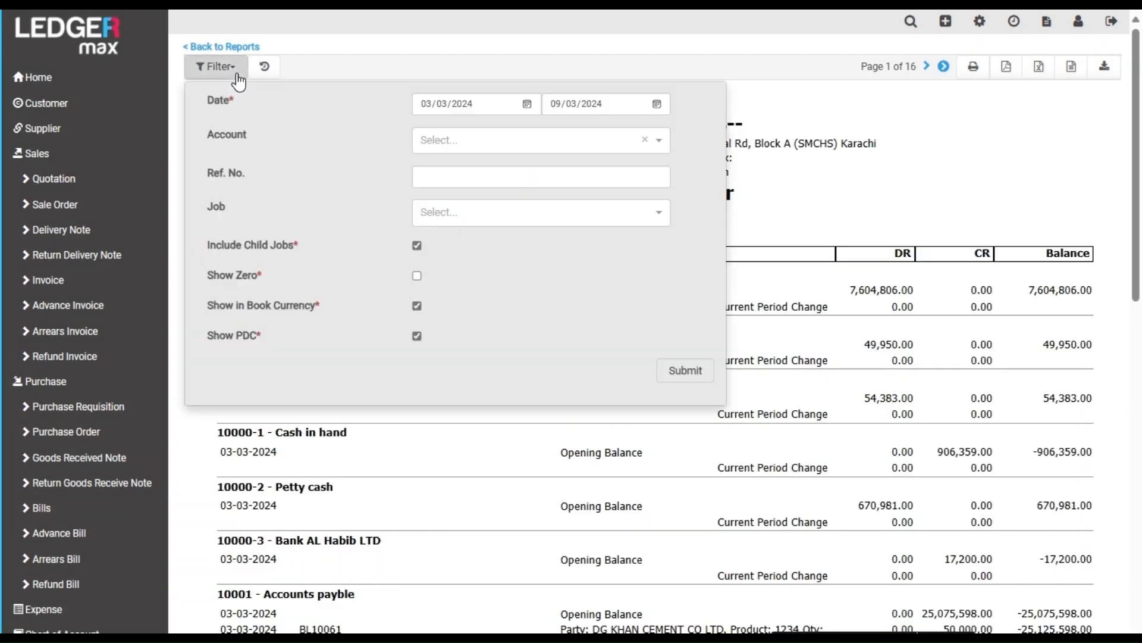
click(462, 148)
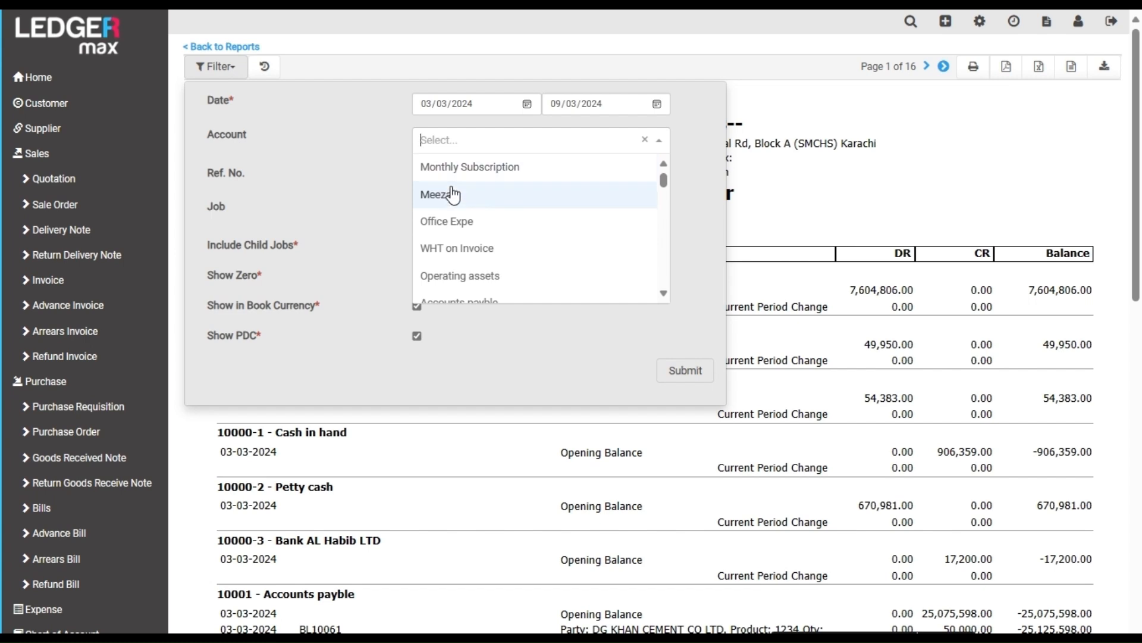
click(461, 203)
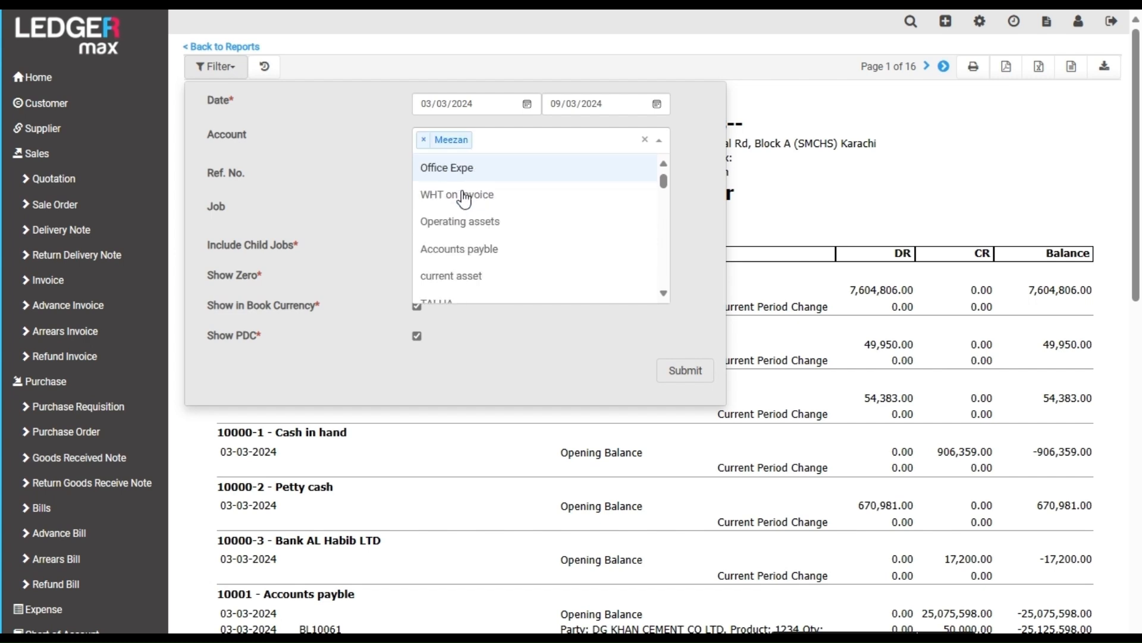
click(472, 111)
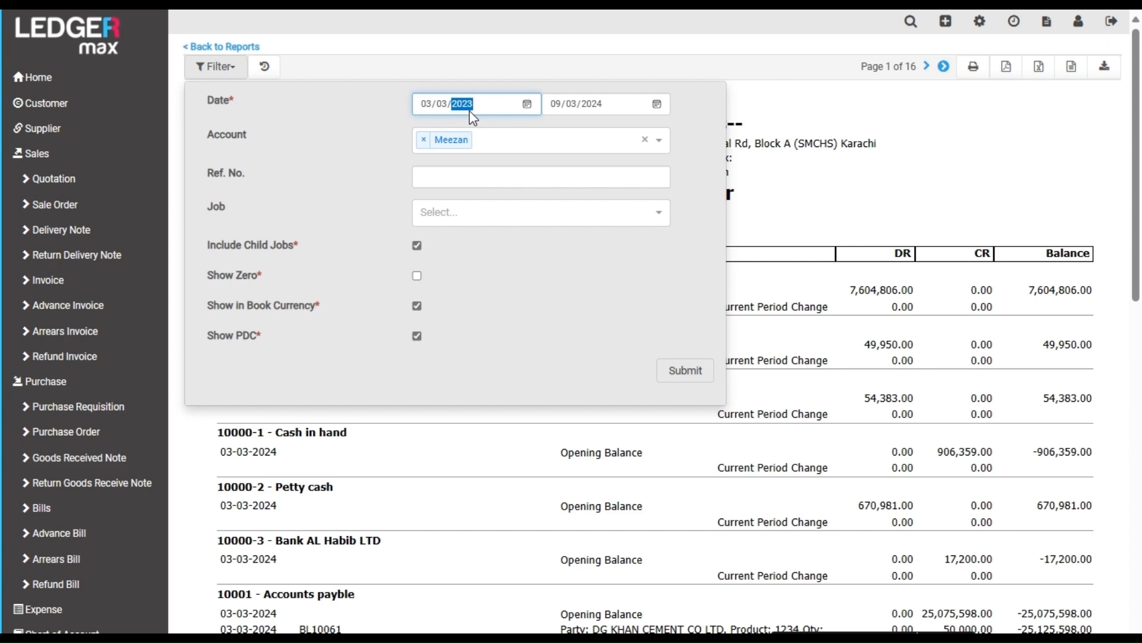
key(Return)
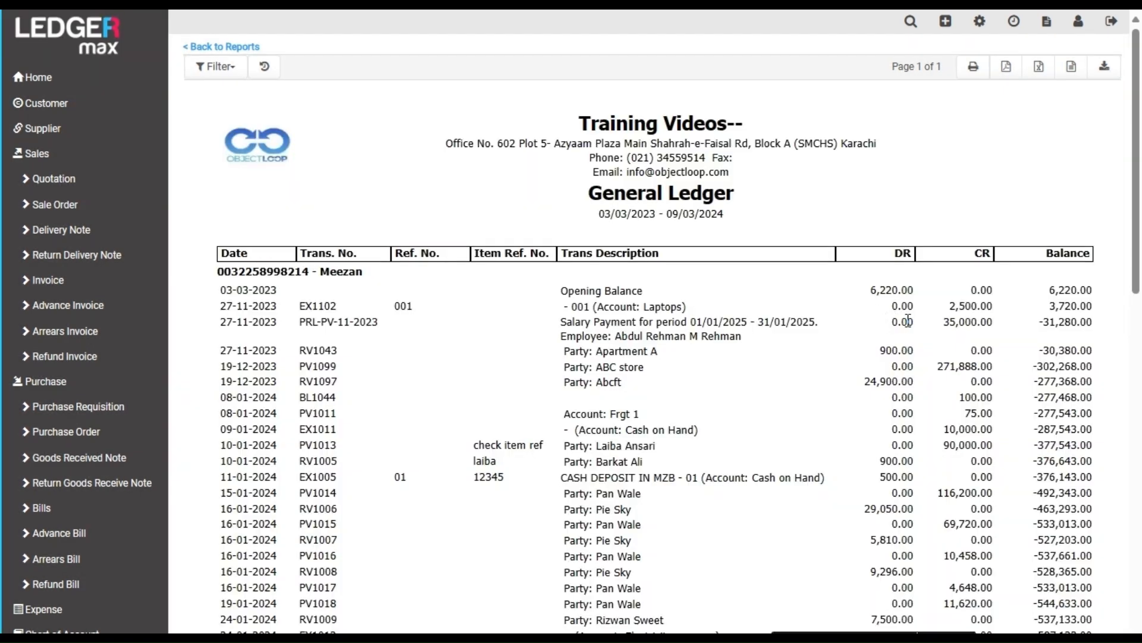
Review the Meezan account's ledger transactions from the opening balance down to the current period change.
scroll(949, 326, down, 15)
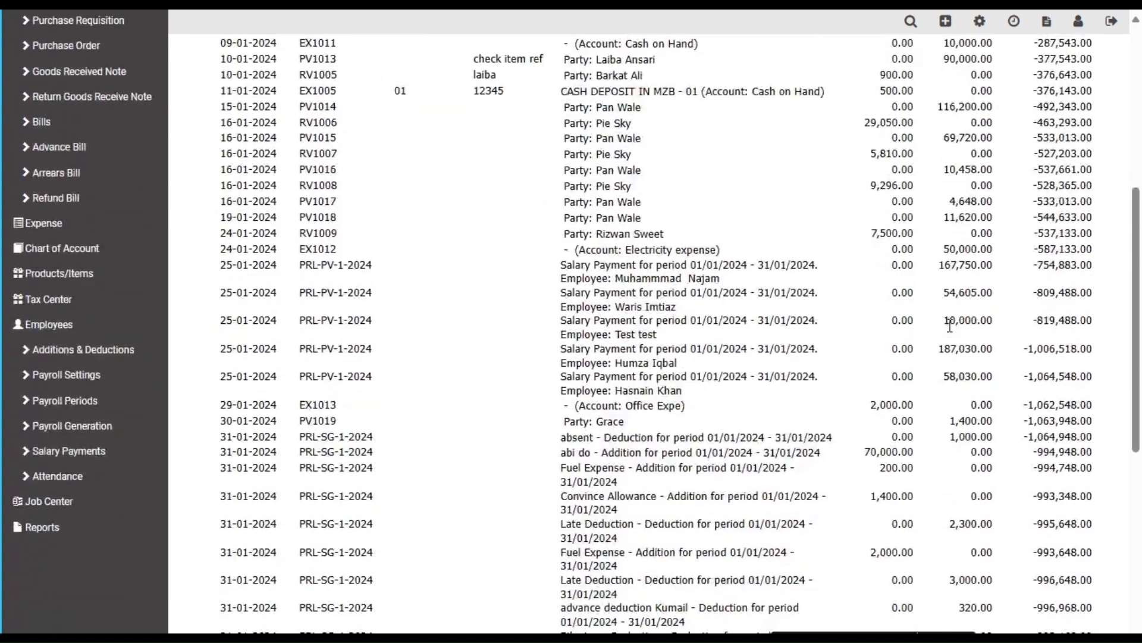
scroll(952, 331, up, 6)
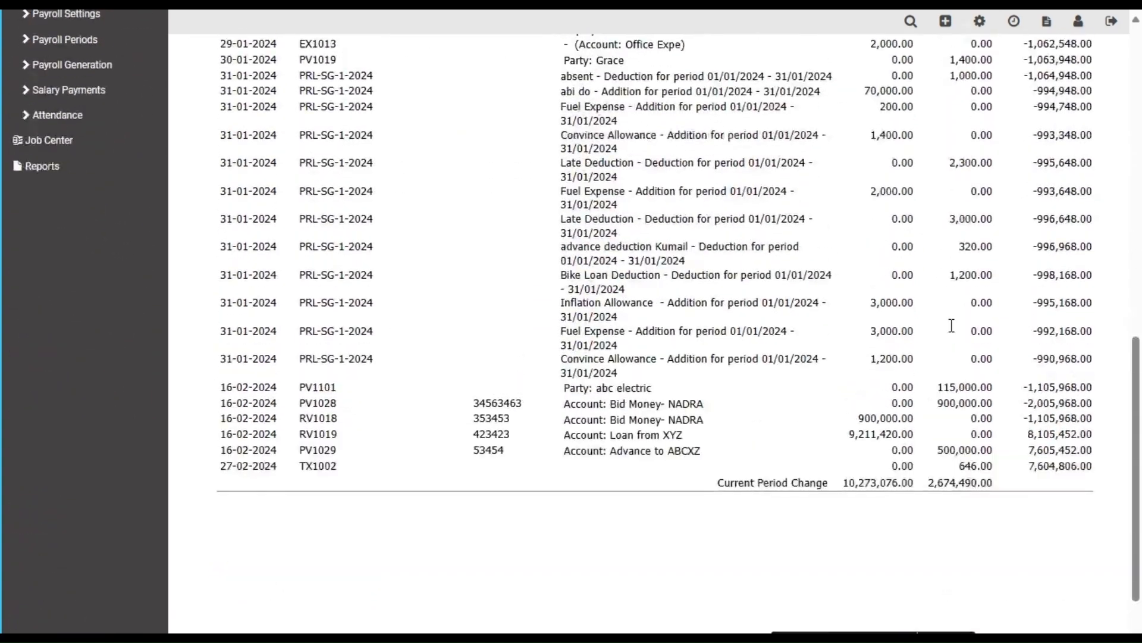
scroll(950, 327, up, 6)
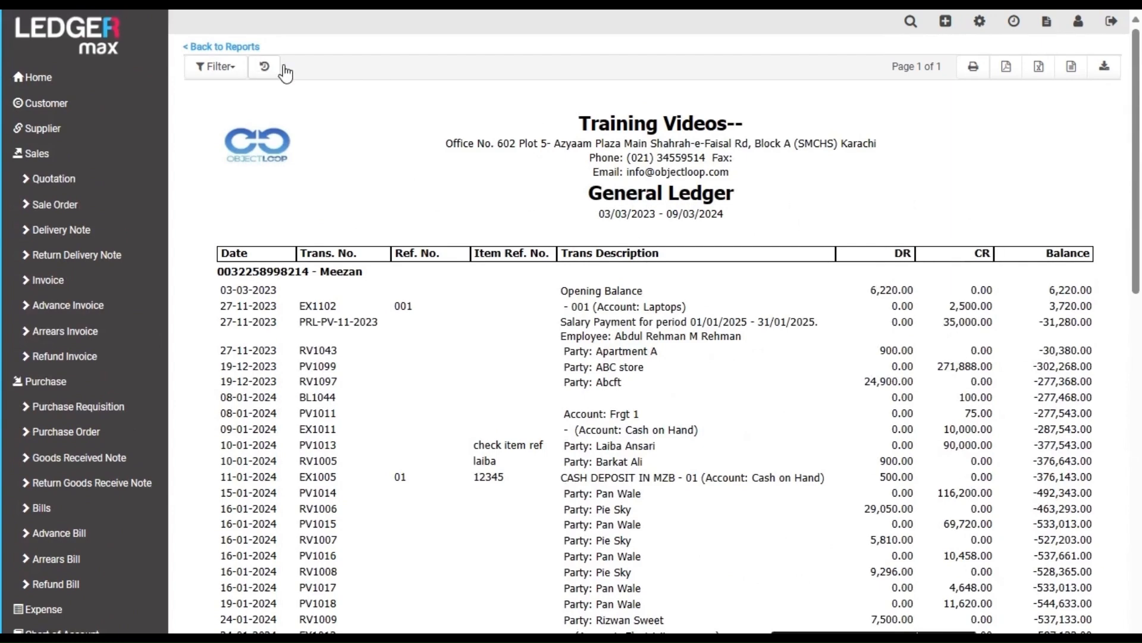
Return to the report list and open the Trial Balance (Extended Format) report.
click(1046, 25)
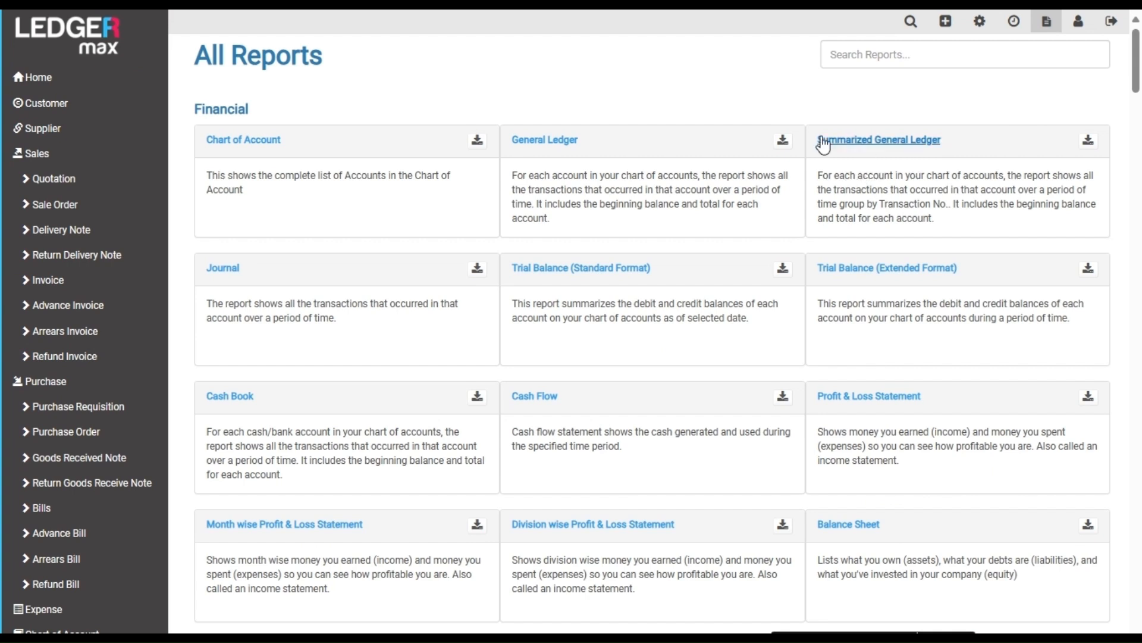
drag(814, 141, 969, 148)
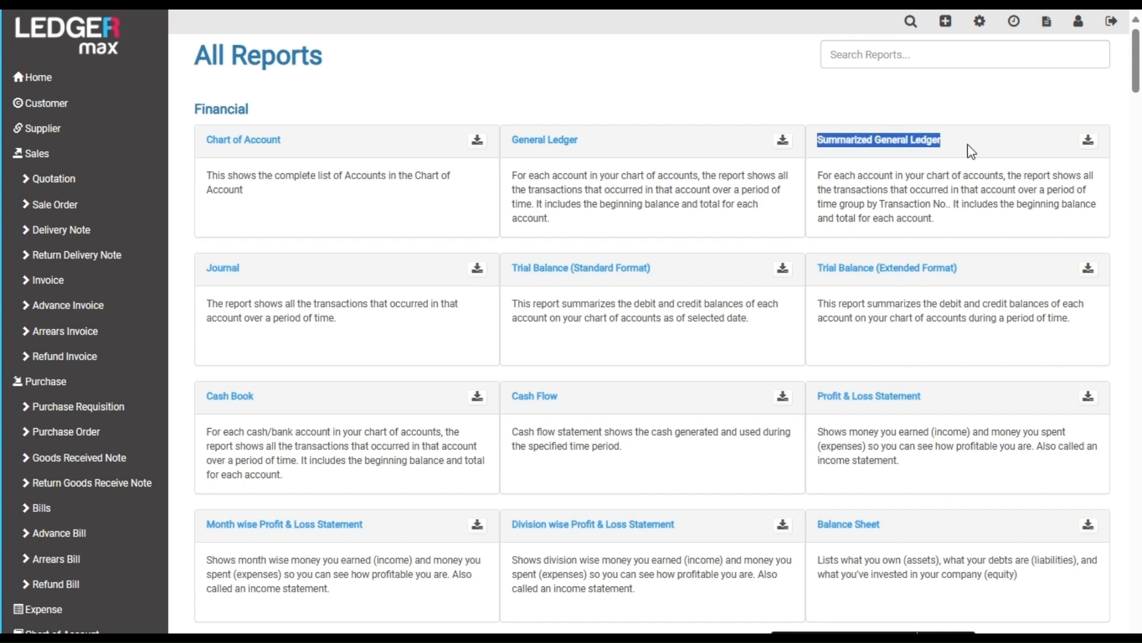
click(864, 267)
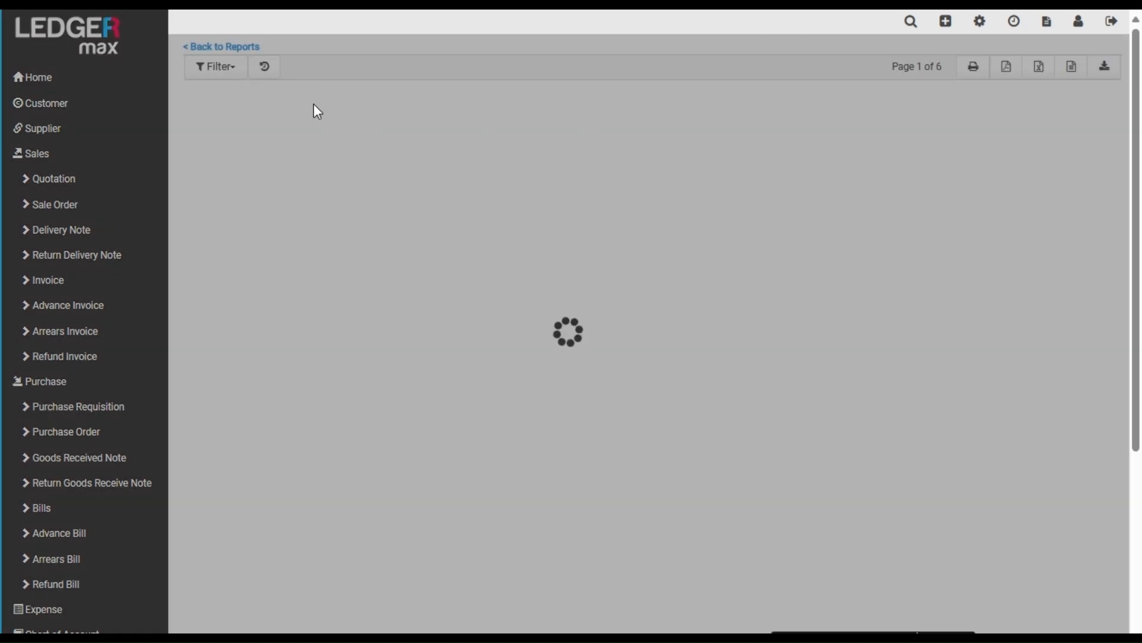
Examine the trial balance's opening, activity and closing columns on the first page and the totals on the last page.
scroll(654, 357, down, 3)
scroll(653, 357, down, 10)
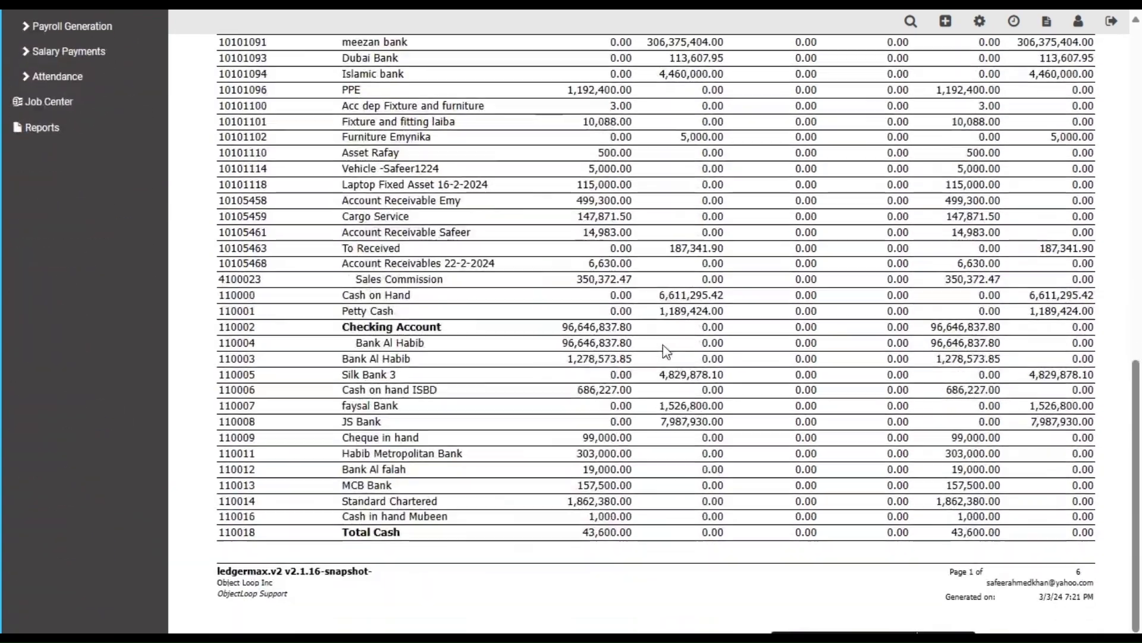
scroll(663, 344, up, 13)
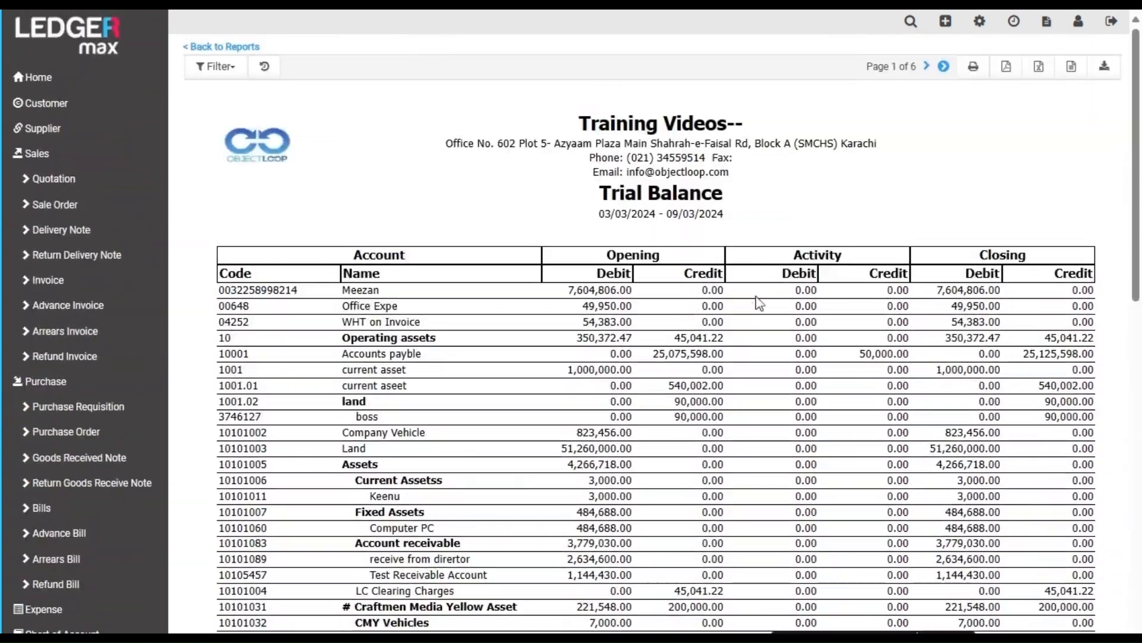
click(944, 67)
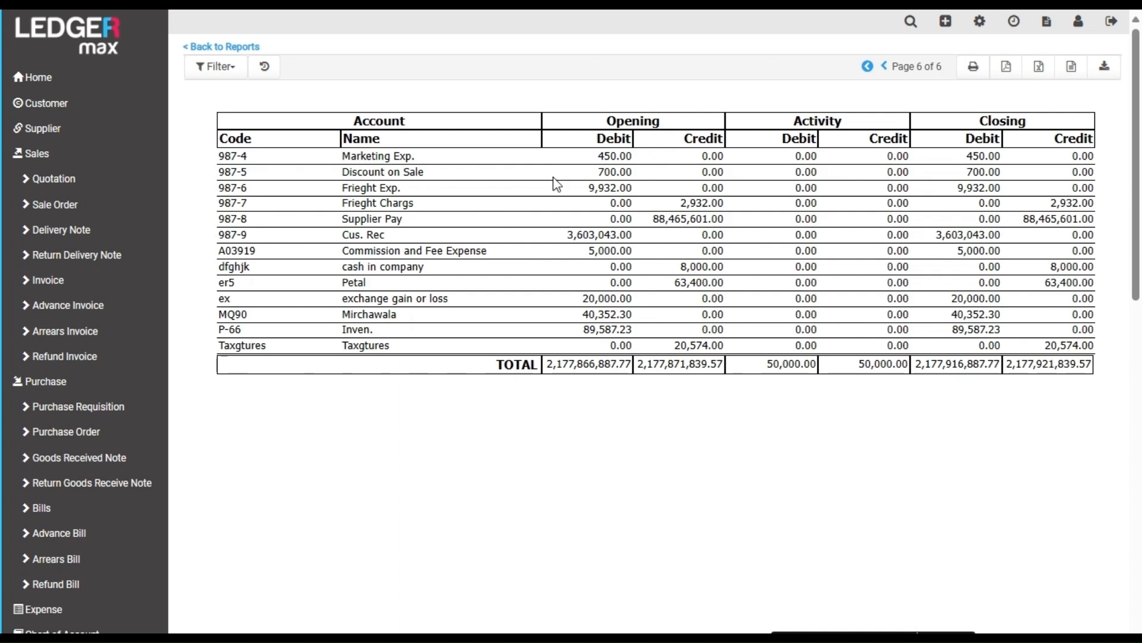
click(869, 66)
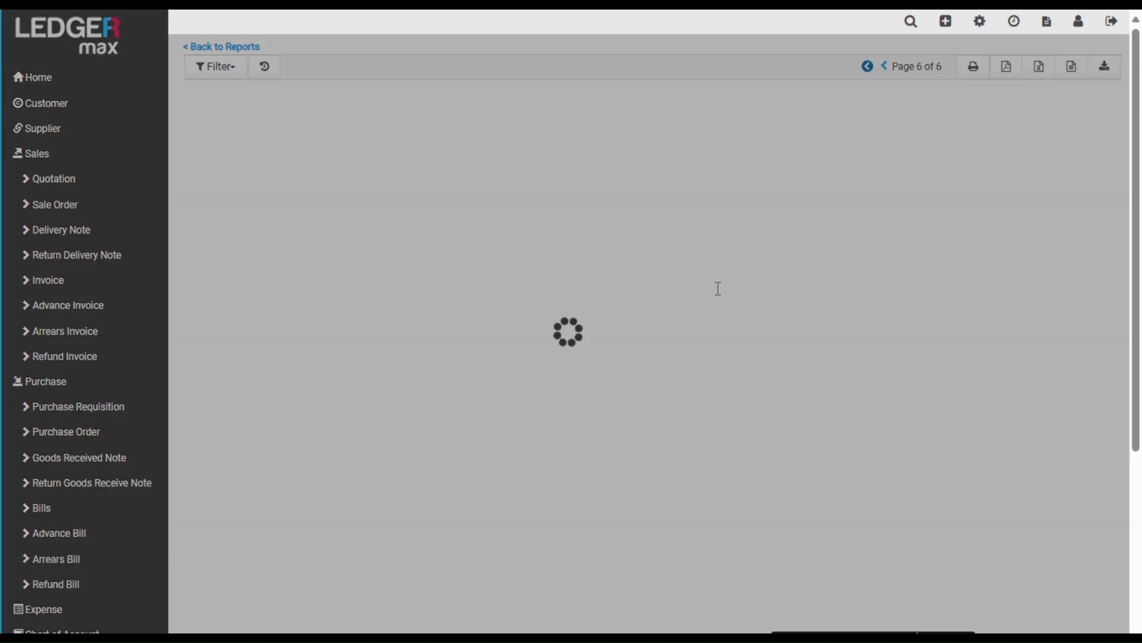
scroll(690, 317, down, 3)
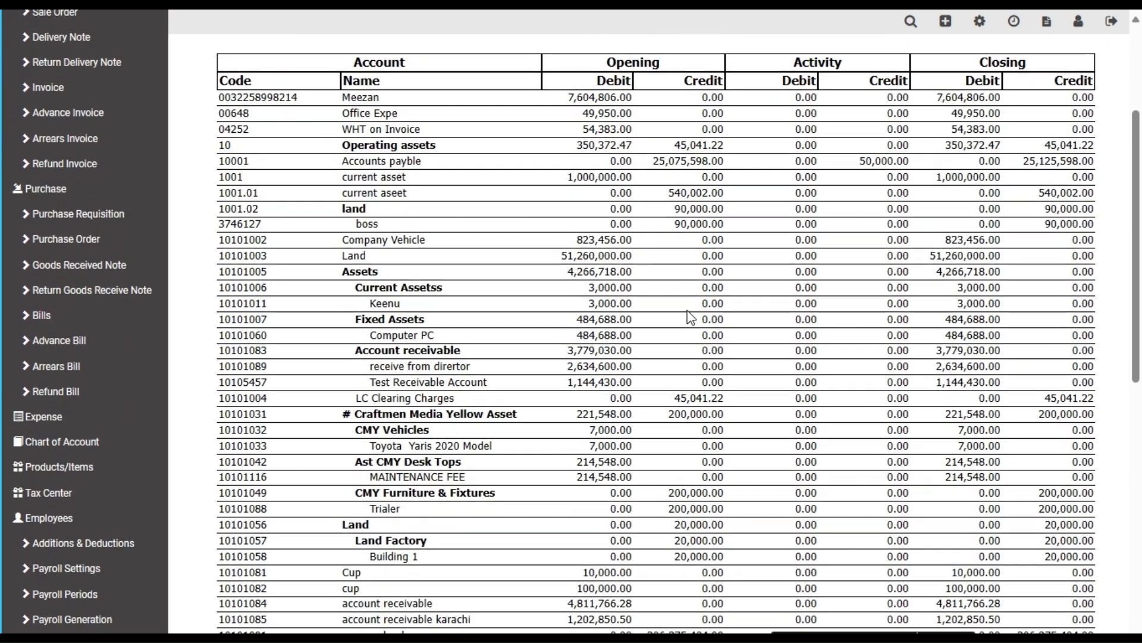
scroll(690, 317, up, 3)
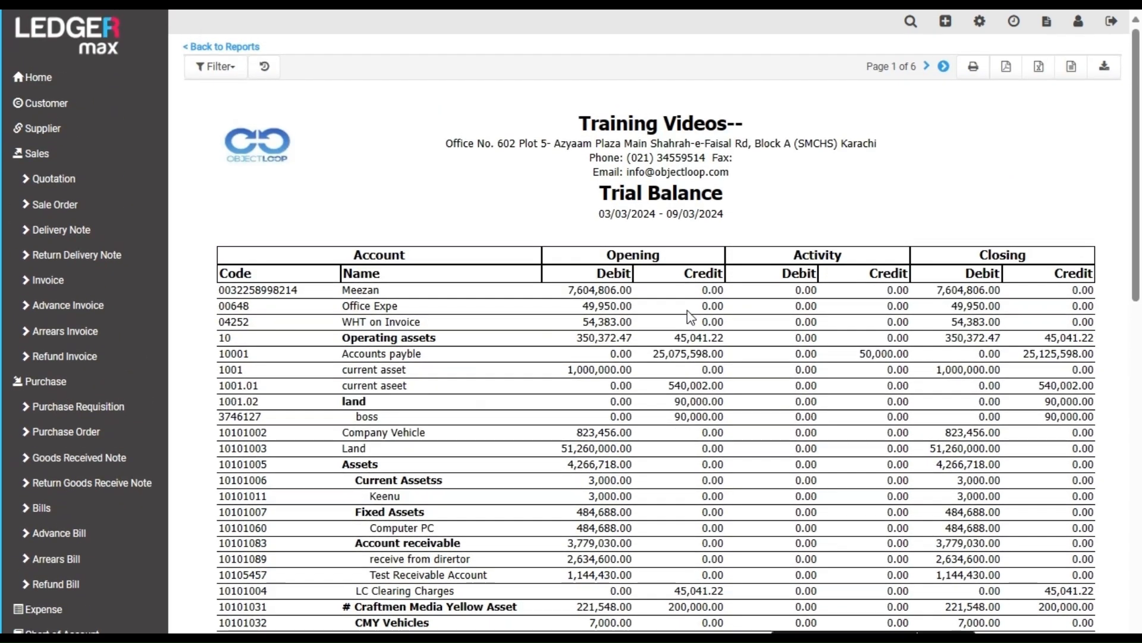
Open the Profit & Loss Statement from the report list and run it with a start date of 03/03/2023.
click(1045, 24)
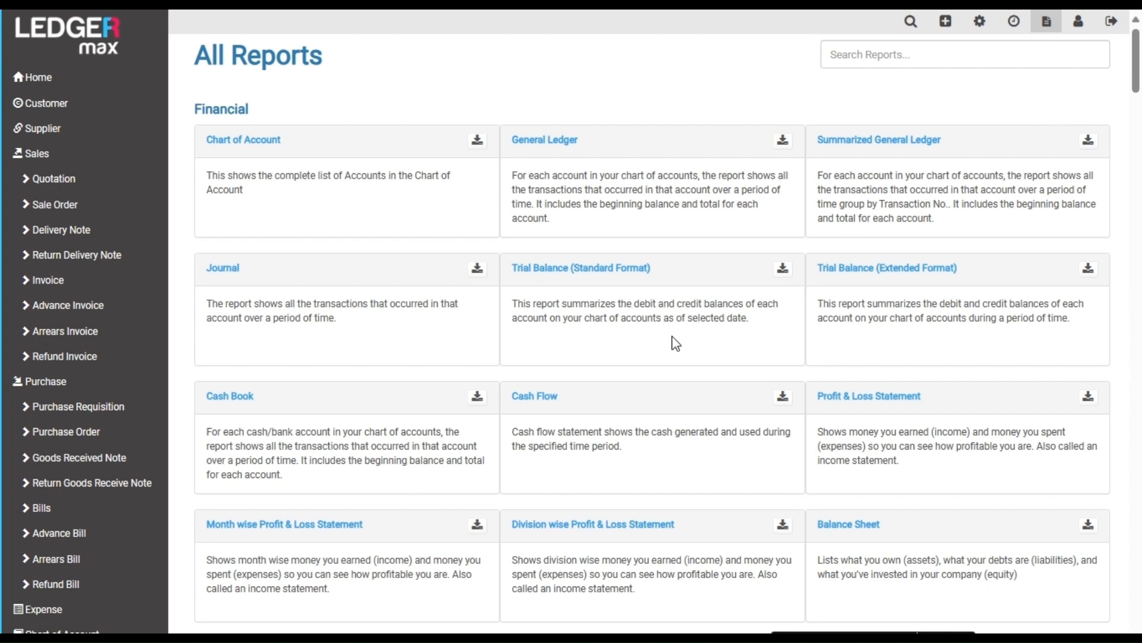
scroll(678, 334, down, 2)
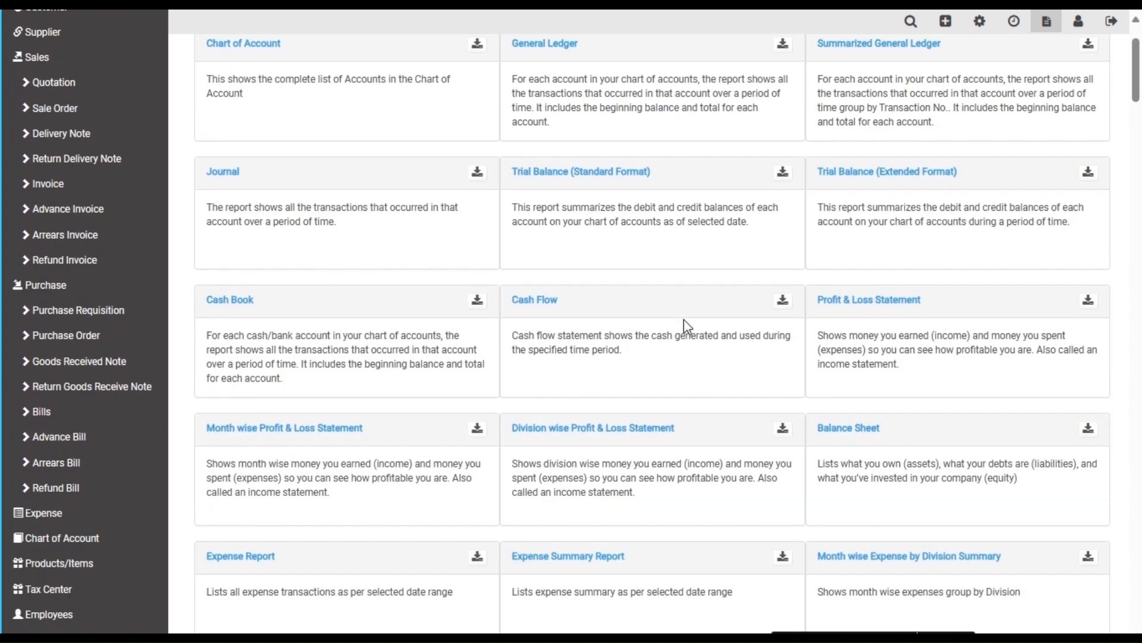
click(885, 307)
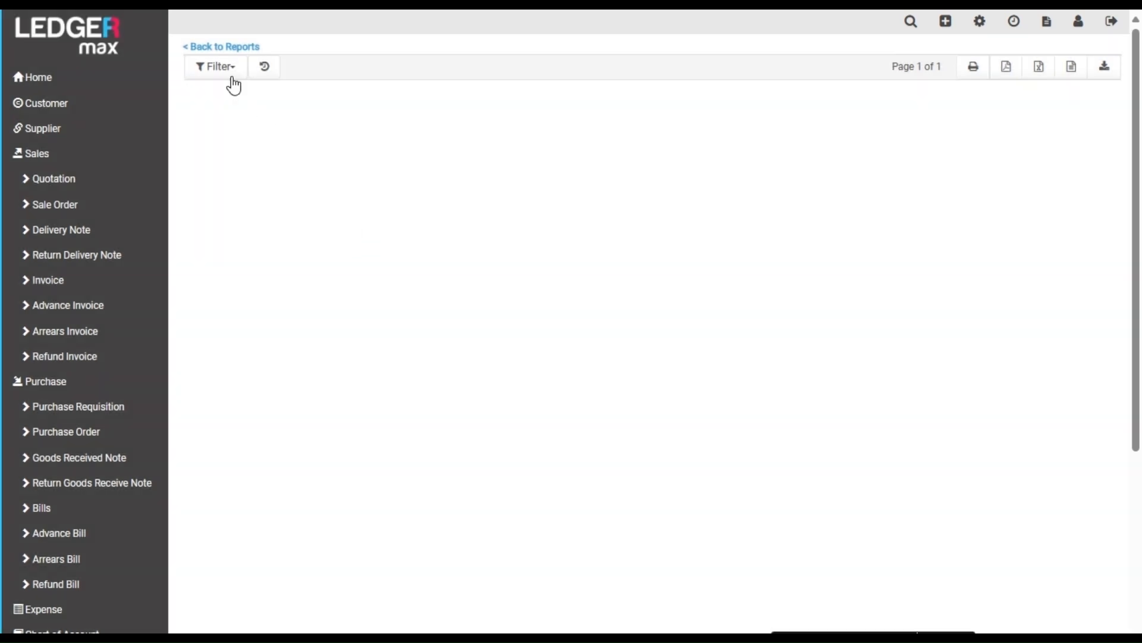
click(230, 75)
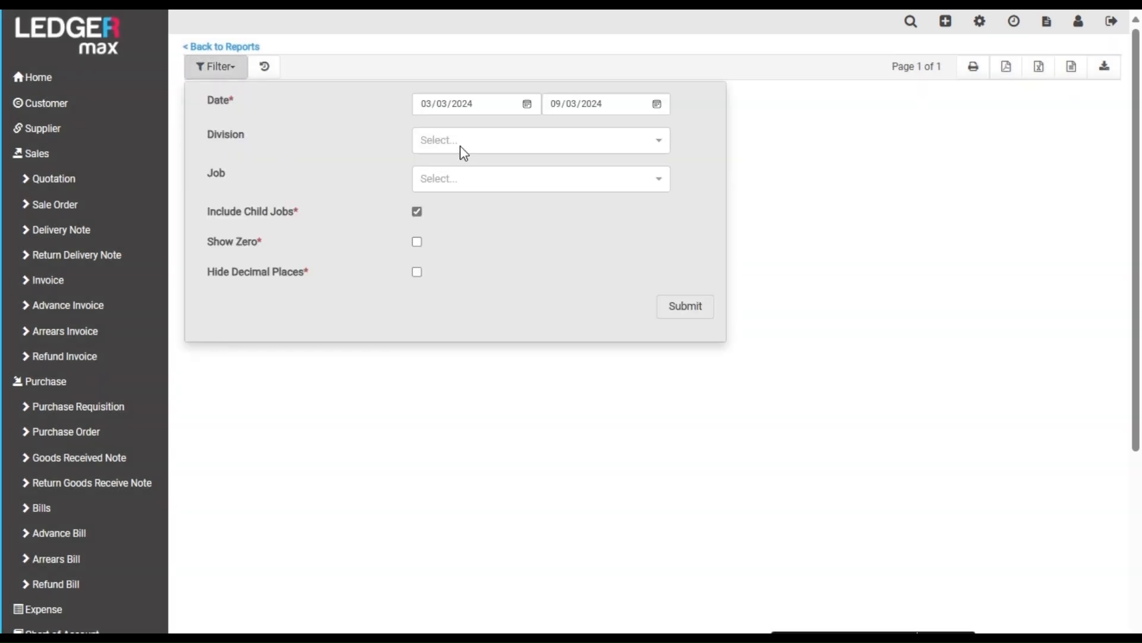
click(472, 106)
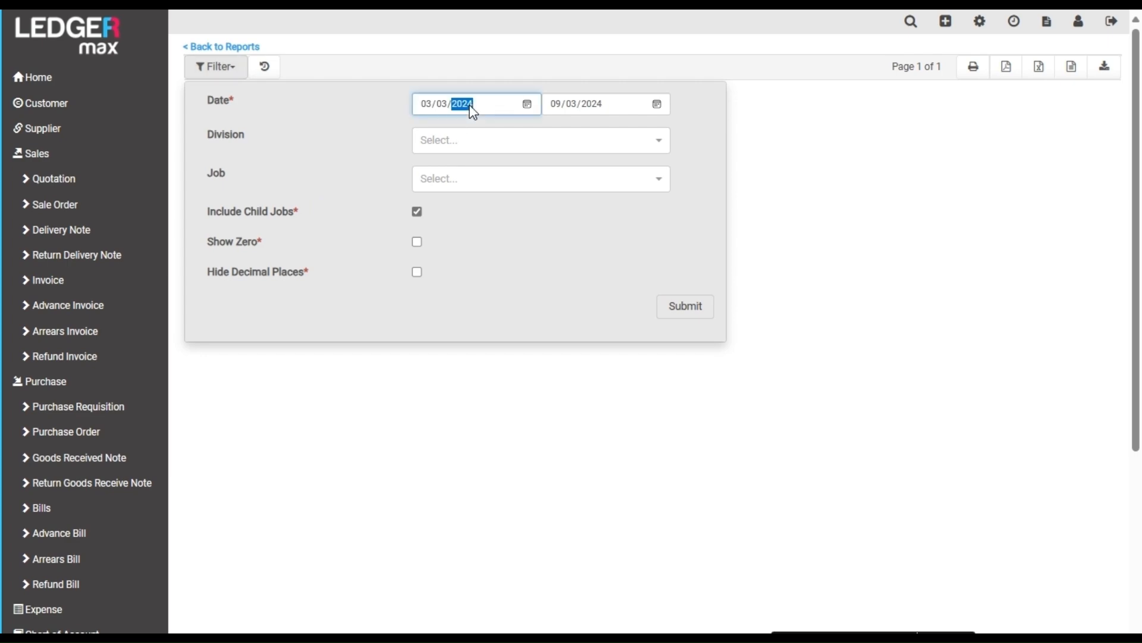
key(Return)
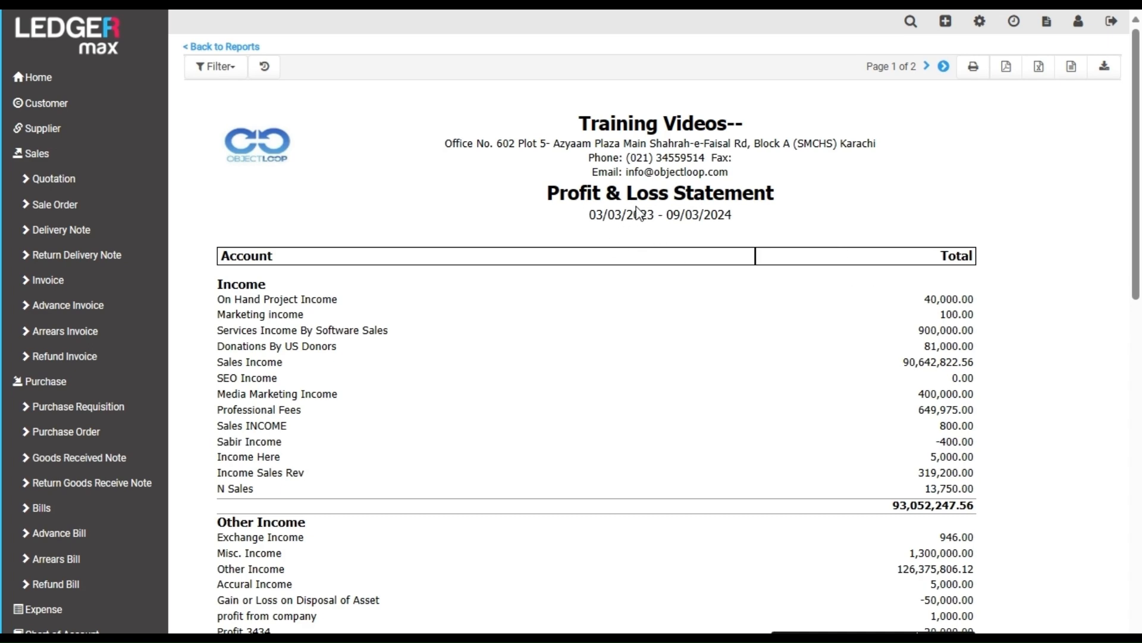
Review the Profit & Loss Statement's income, cost and expense sections across both pages, down to gross and net profit.
scroll(367, 360, down, 5)
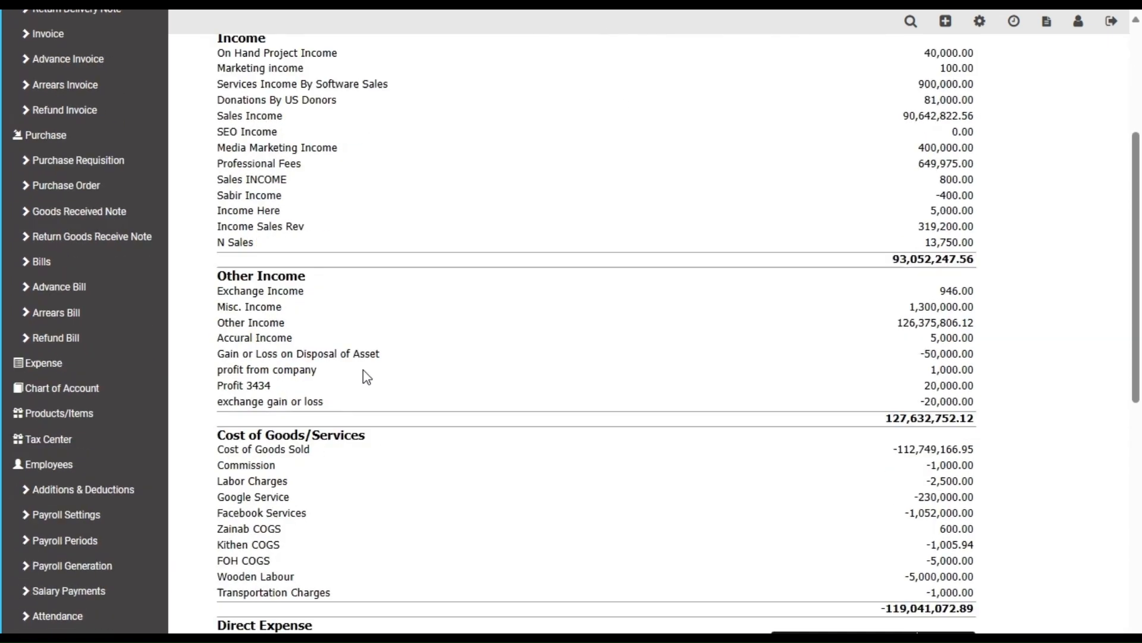
scroll(353, 387, down, 3)
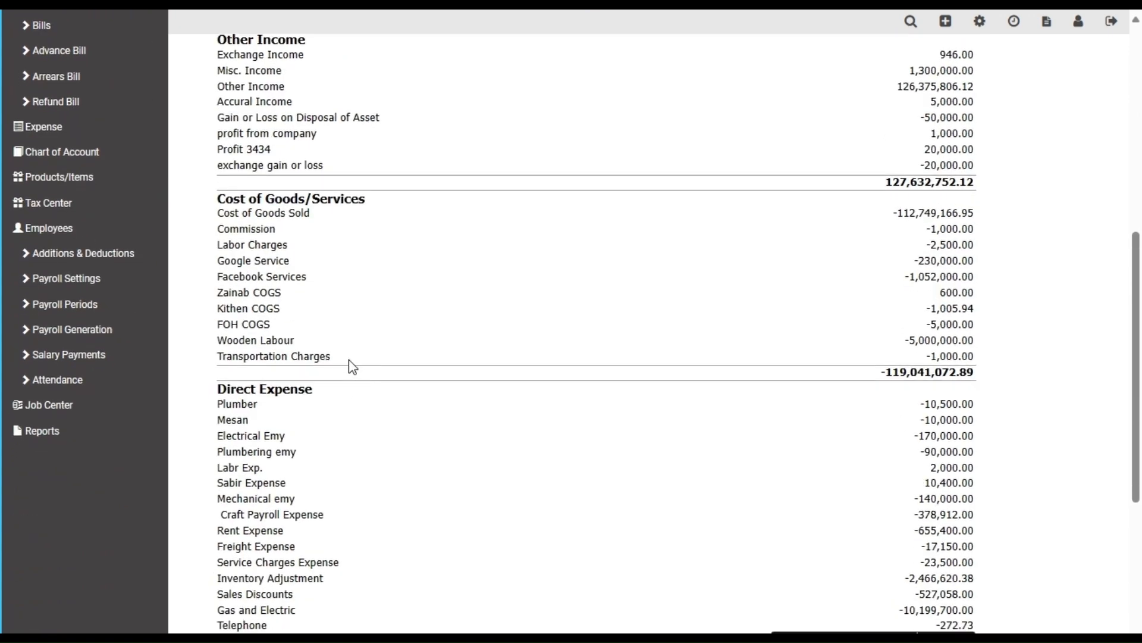
scroll(325, 311, down, 3)
scroll(357, 345, down, 2)
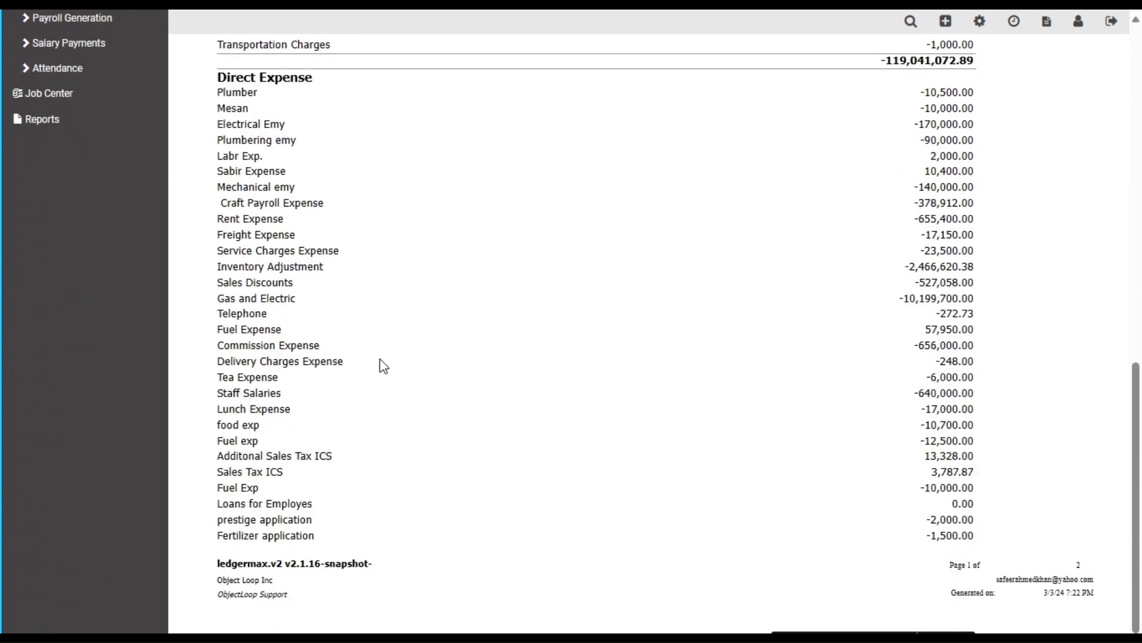
scroll(592, 363, up, 13)
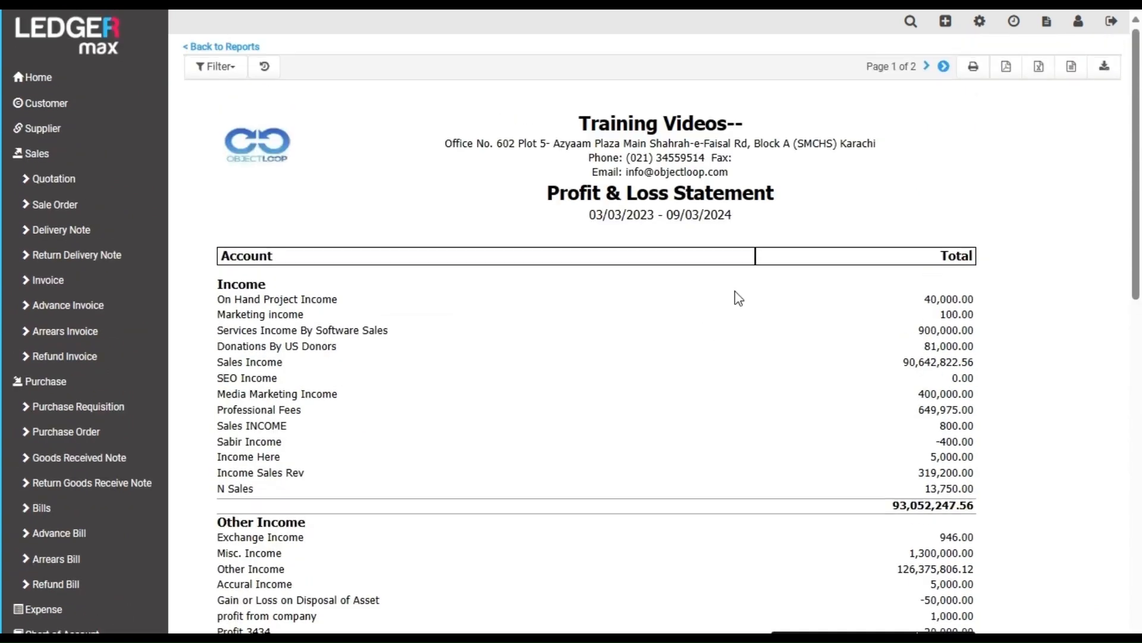
click(944, 68)
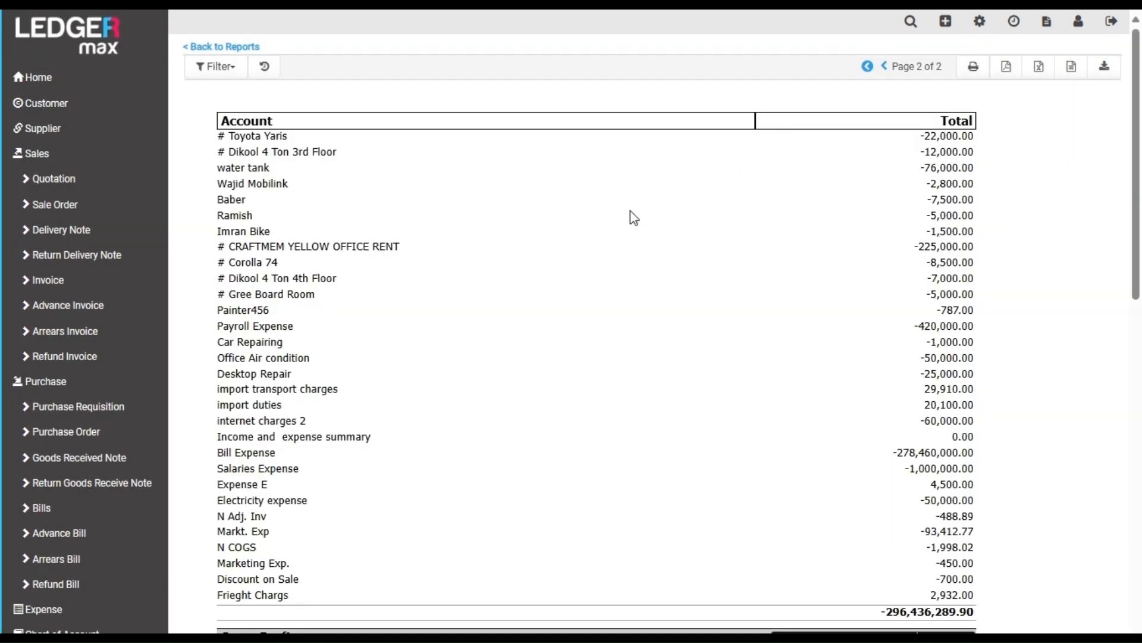
scroll(416, 230, down, 8)
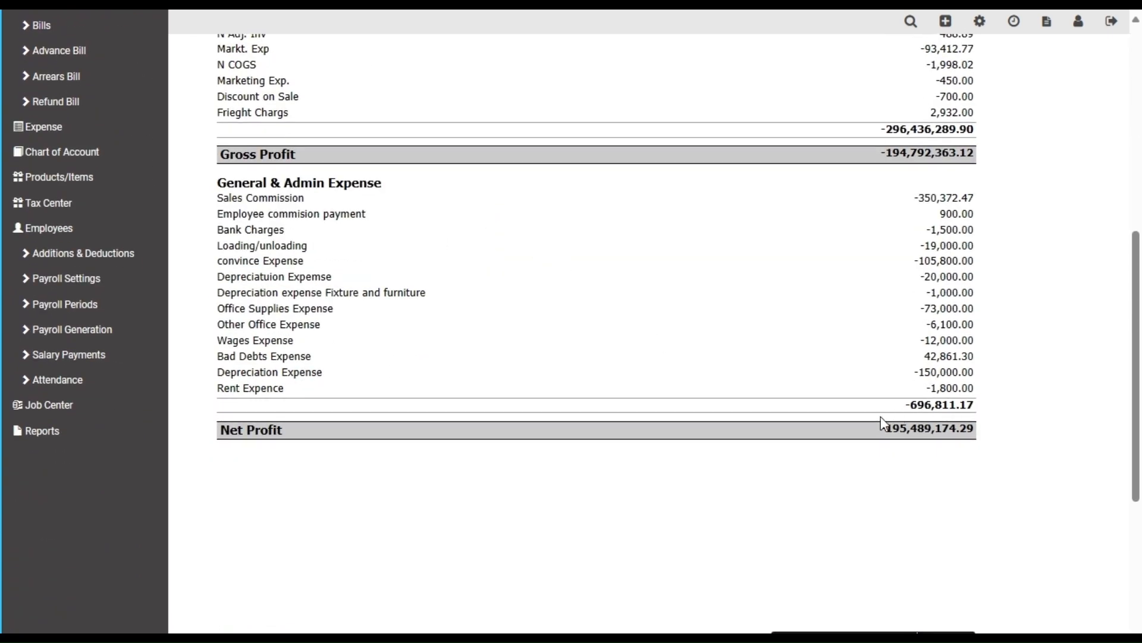
scroll(839, 360, up, 8)
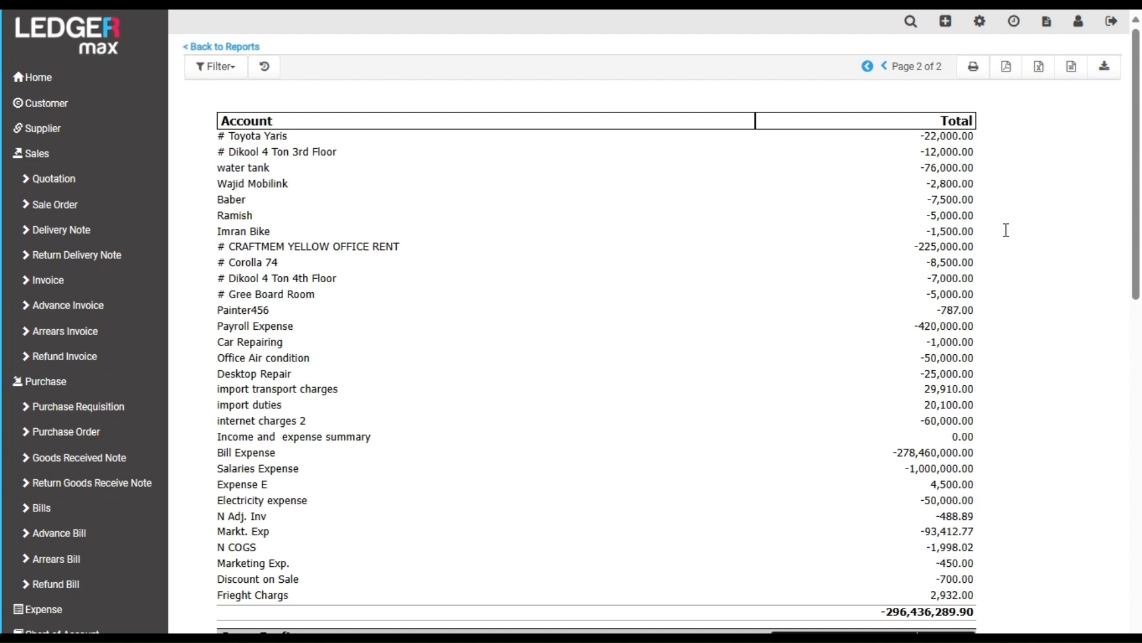
Open the Balance Sheet from the report list and examine the asset accounts on its first page.
click(1046, 24)
scroll(976, 408, down, 3)
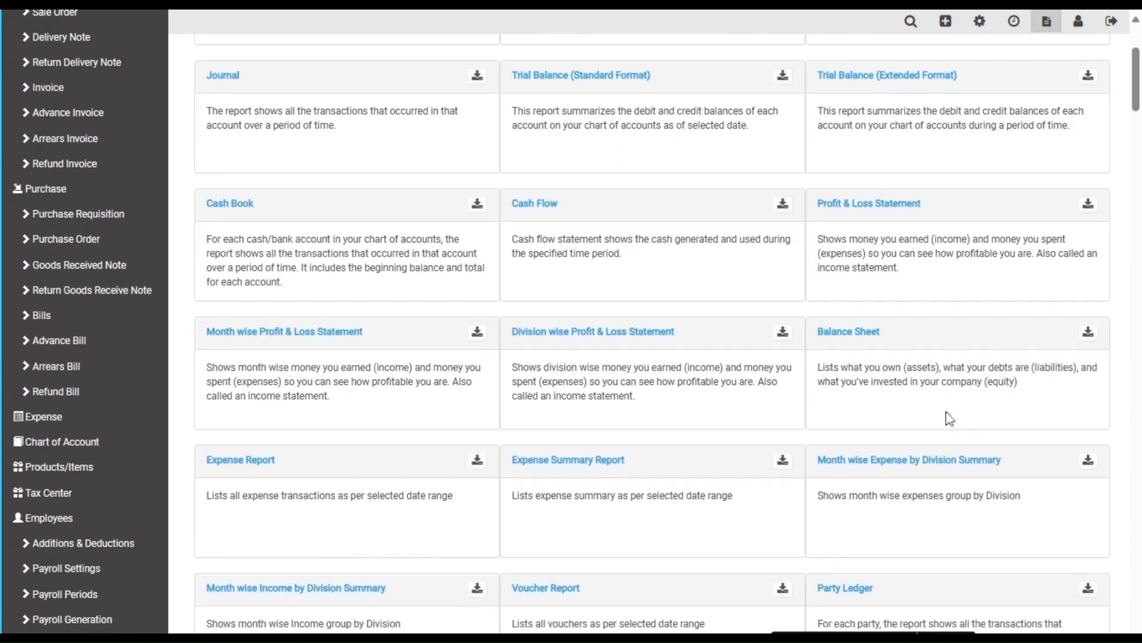
click(843, 334)
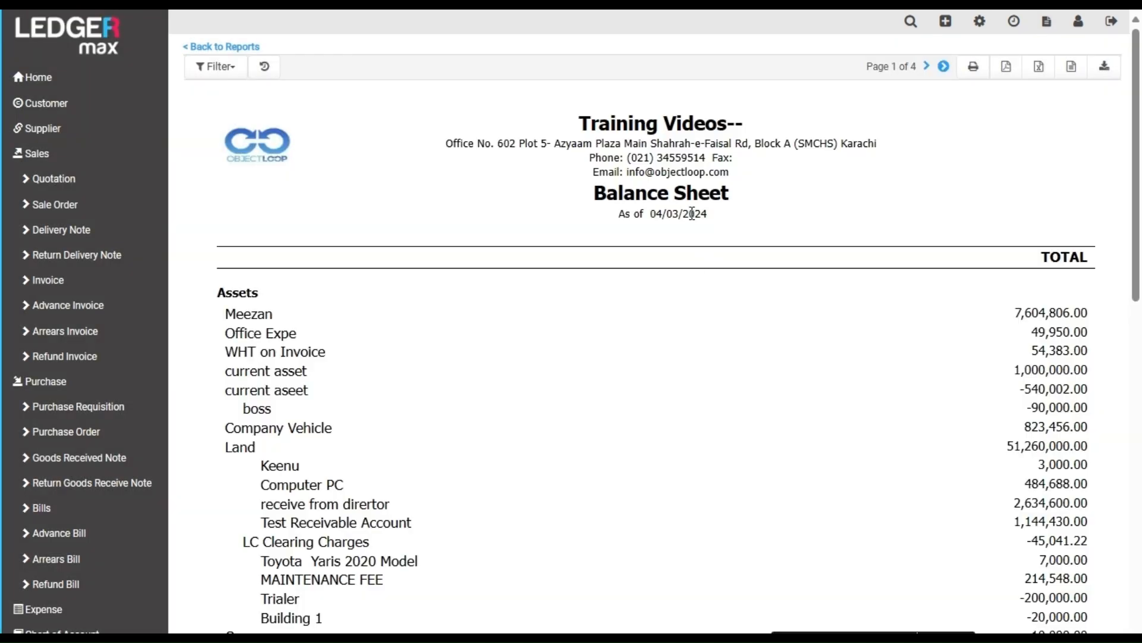
scroll(694, 303, down, 13)
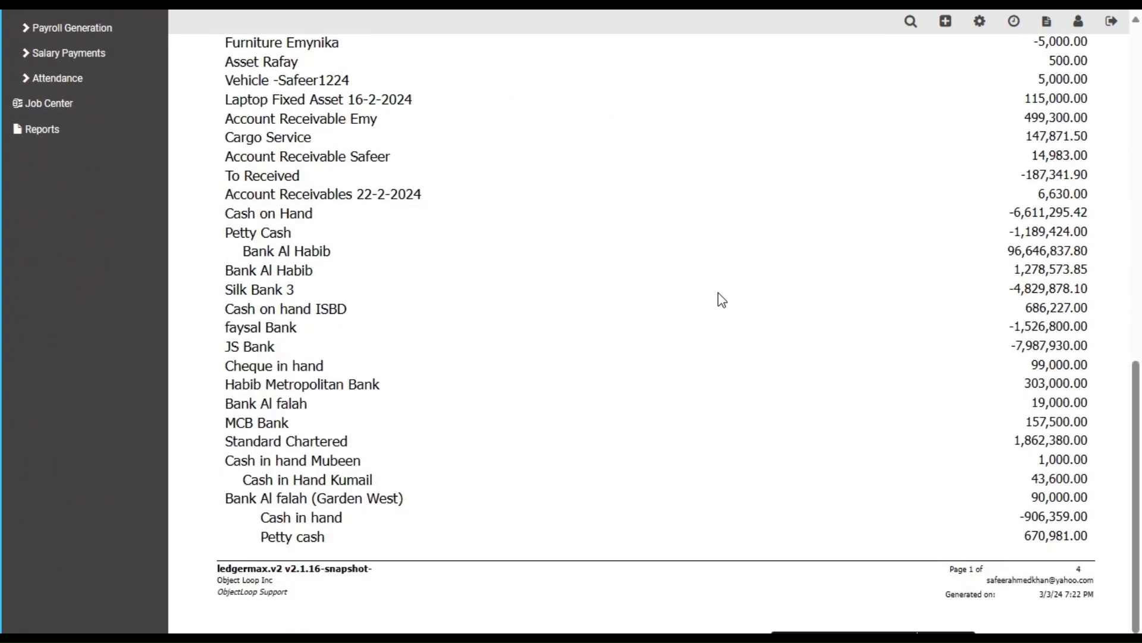
Examine the liabilities and equity sections and their totals on the Balance Sheet's last page.
scroll(722, 299, up, 13)
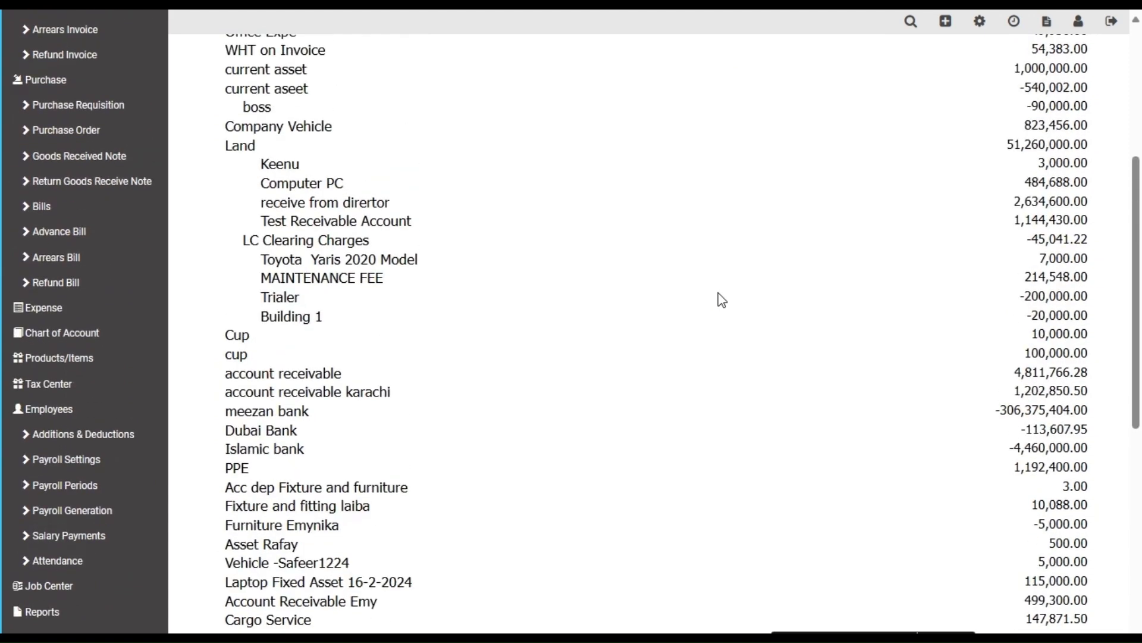
scroll(721, 299, up, 1)
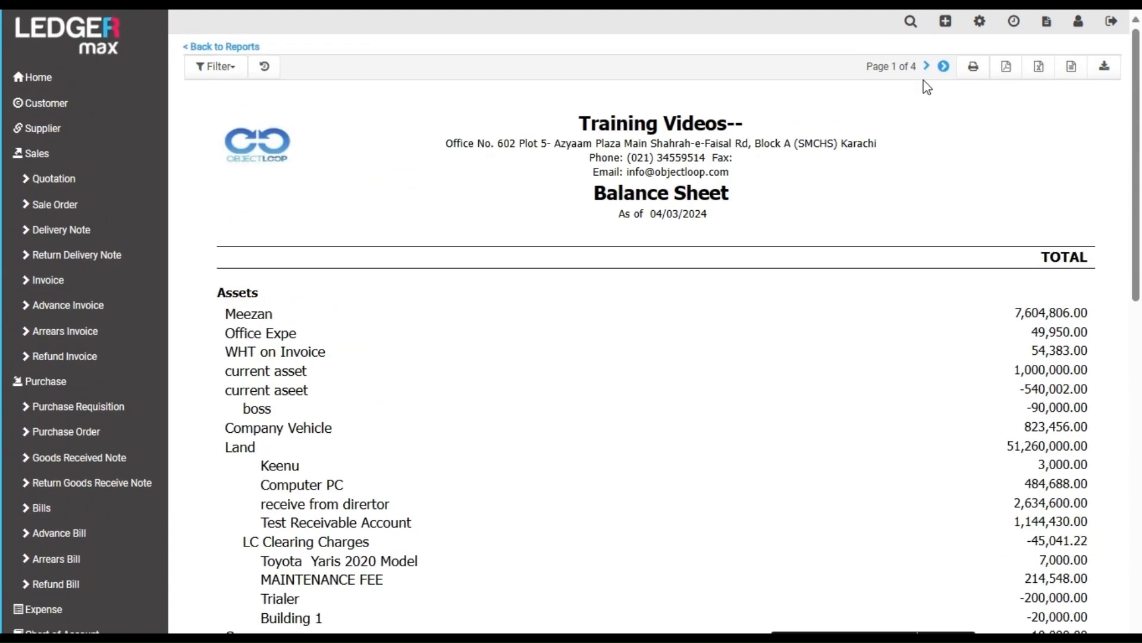
click(944, 67)
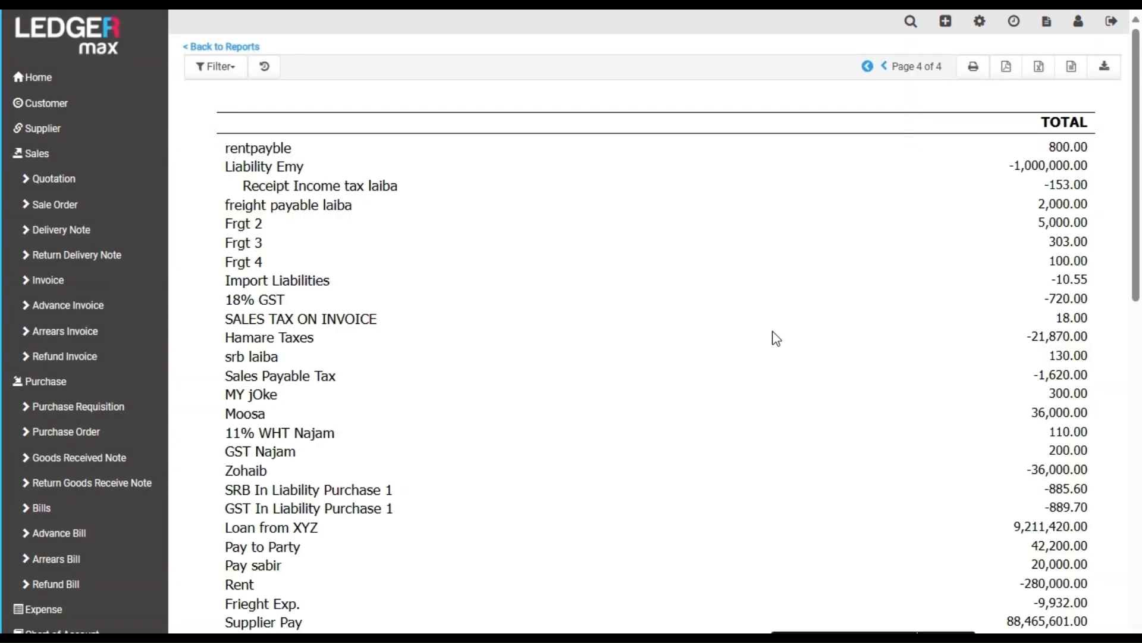
scroll(777, 333, down, 10)
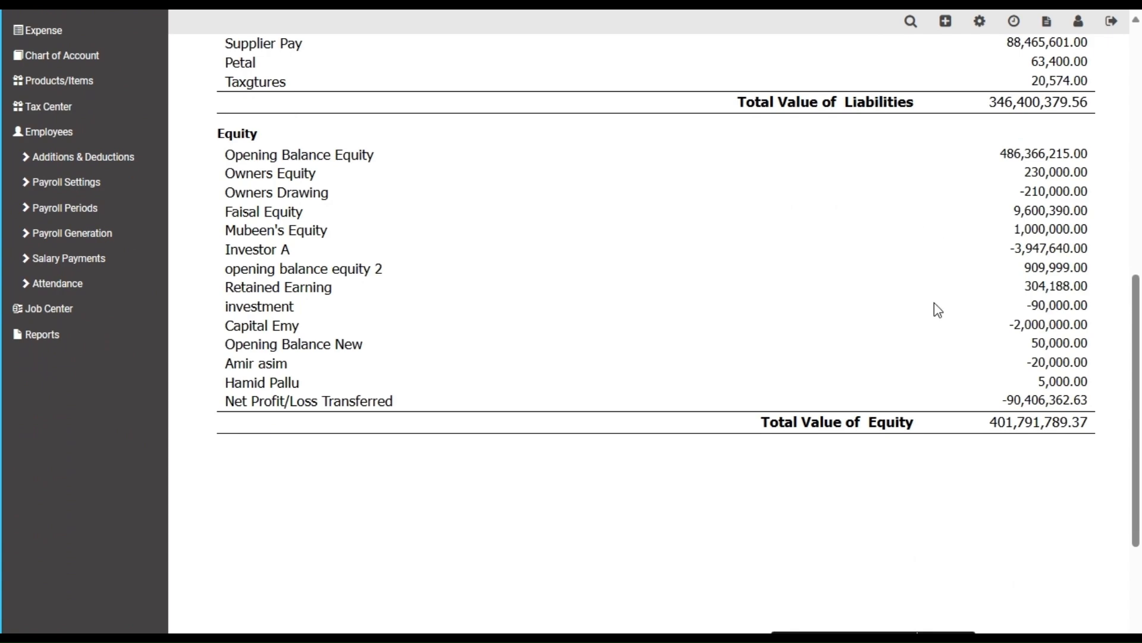
scroll(910, 298, up, 10)
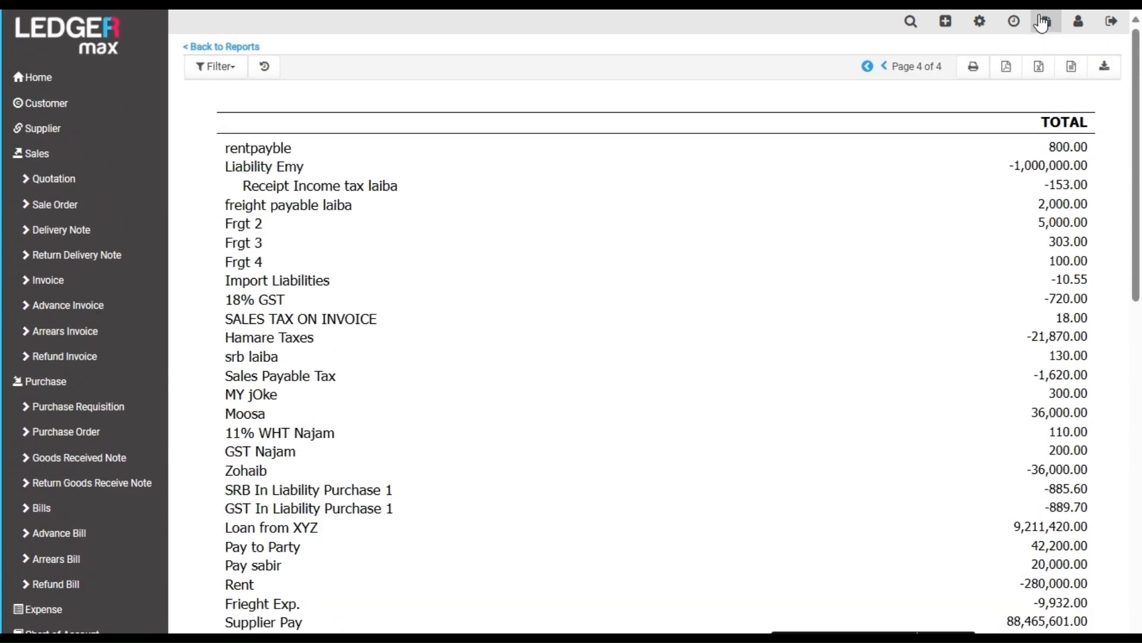
Open the Month wise Profit & Loss Statement from the report list and run it for the year 2023.
click(1045, 24)
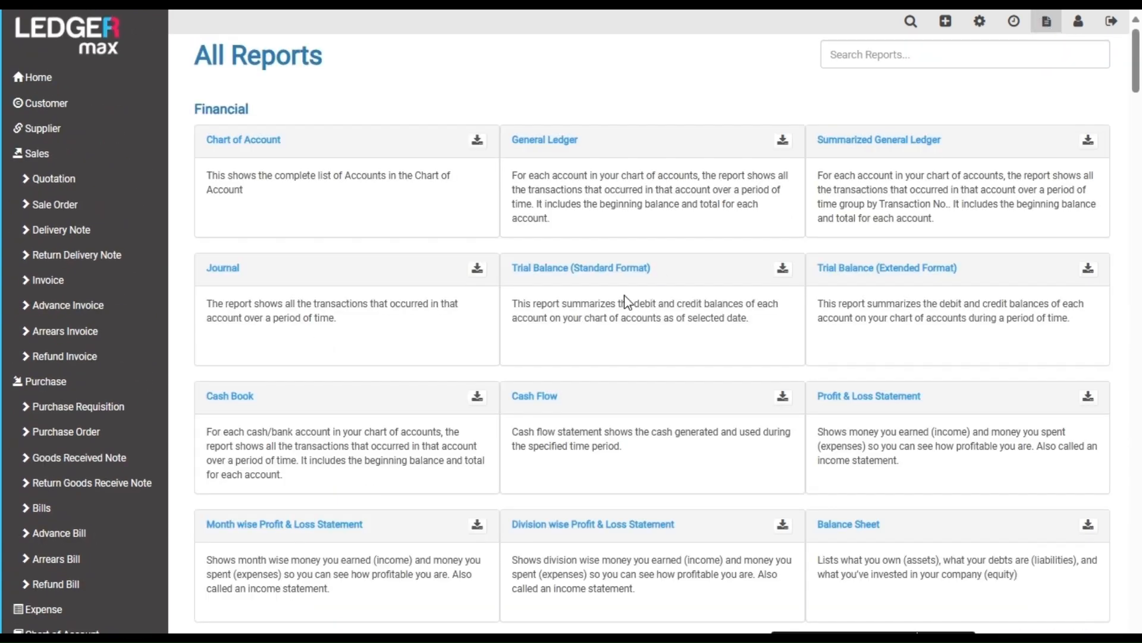
scroll(613, 357, down, 2)
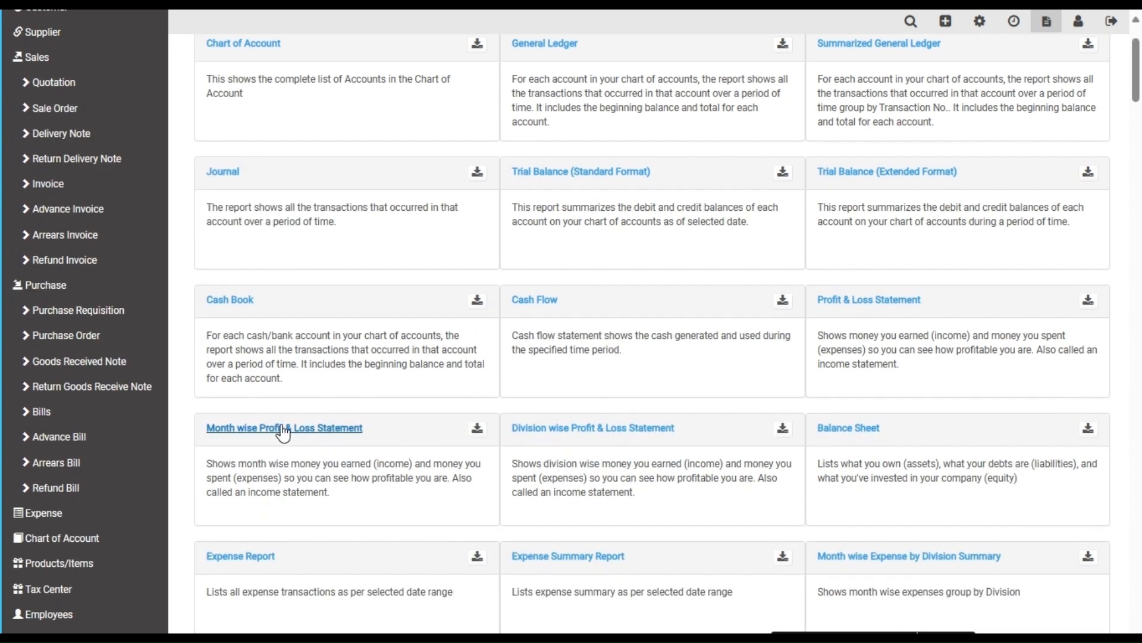
click(308, 431)
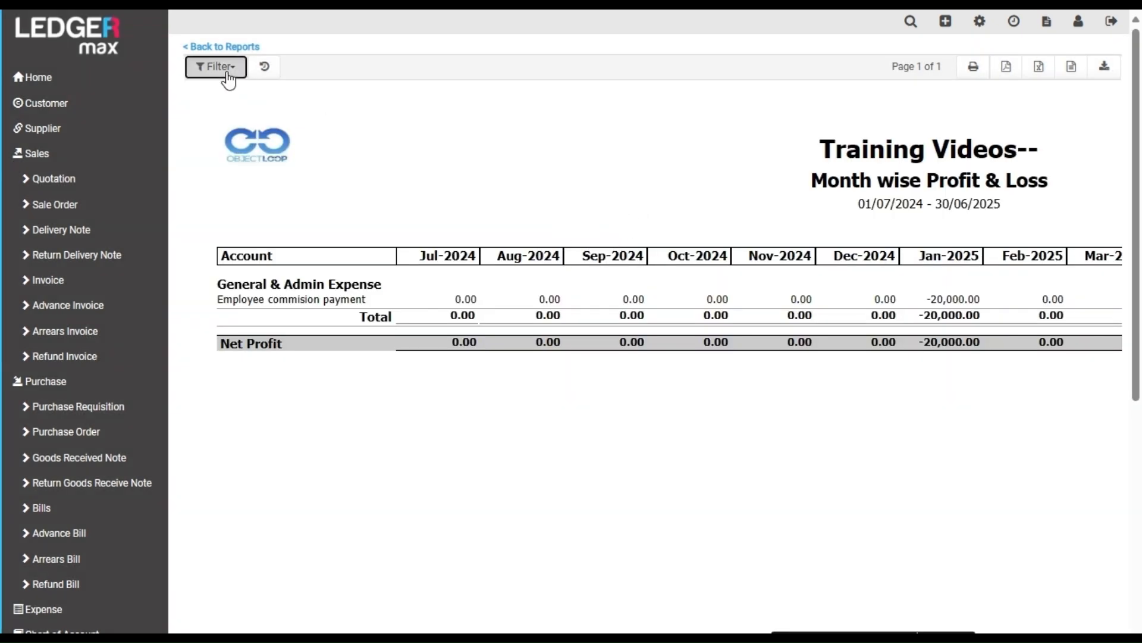
click(220, 67)
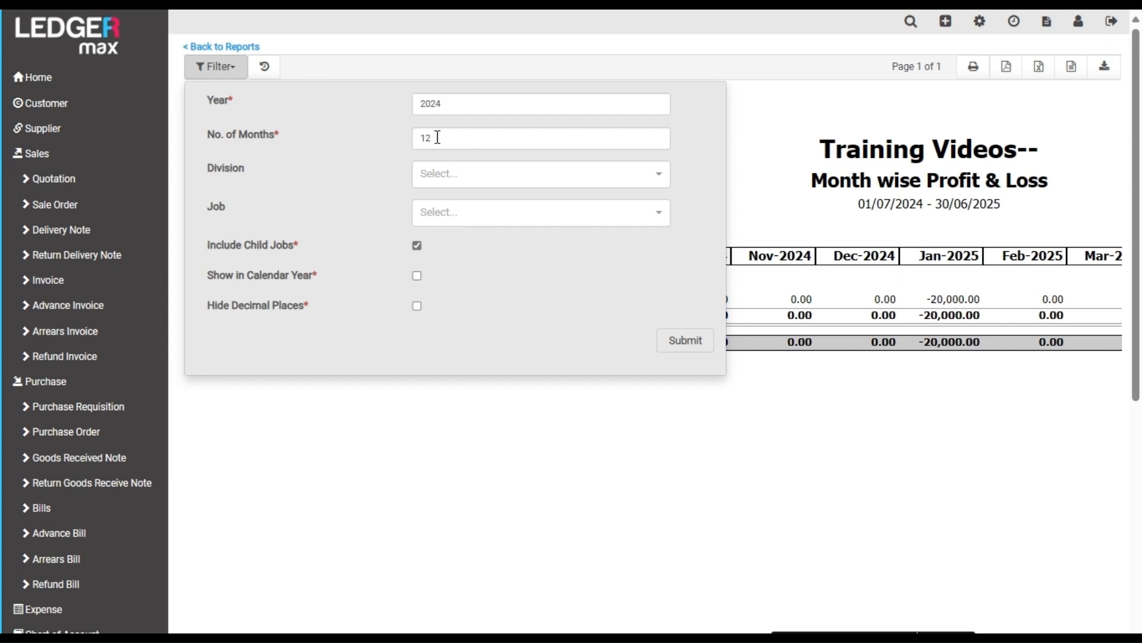
click(449, 105)
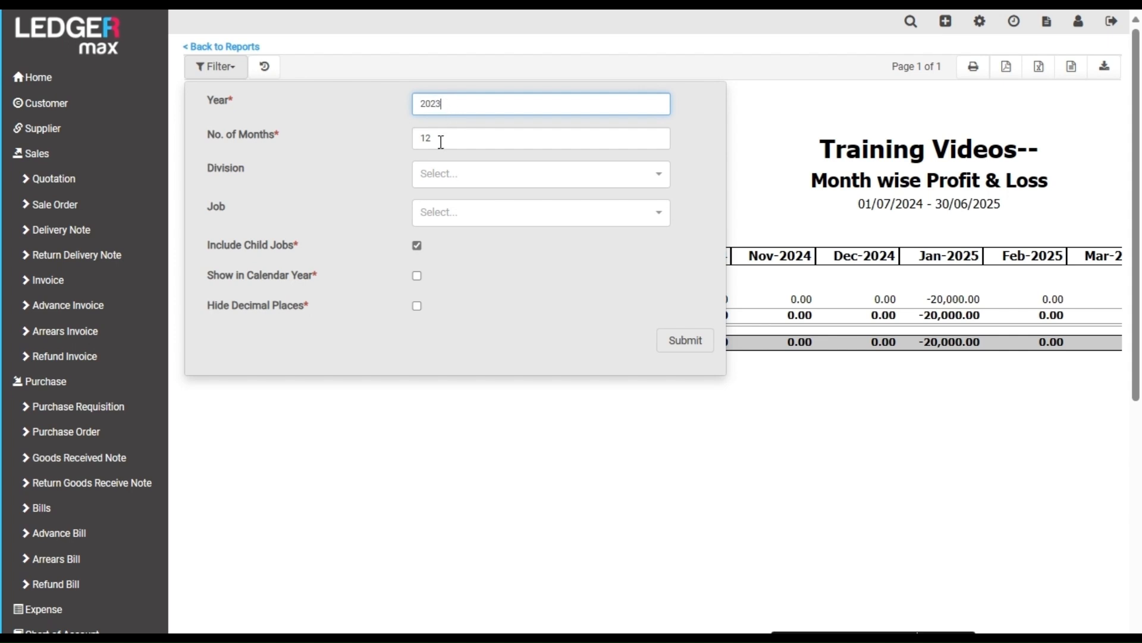
click(683, 340)
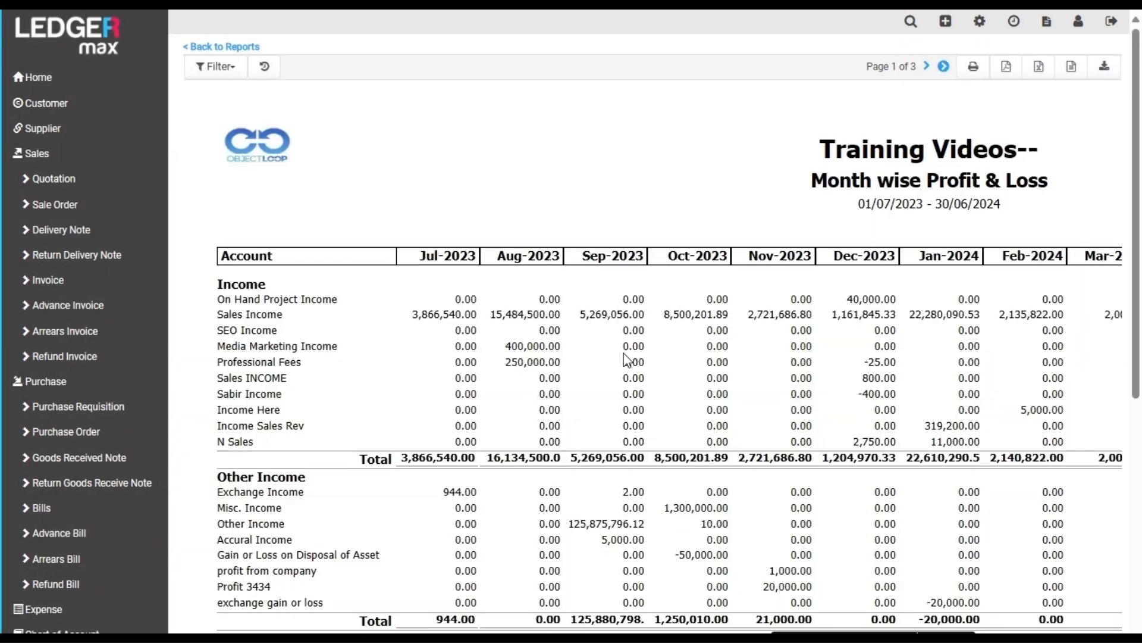
Review the monthly income, cost and expense columns on the first page and the gross and net profit on the last page.
scroll(627, 359, down, 2)
scroll(627, 359, down, 5)
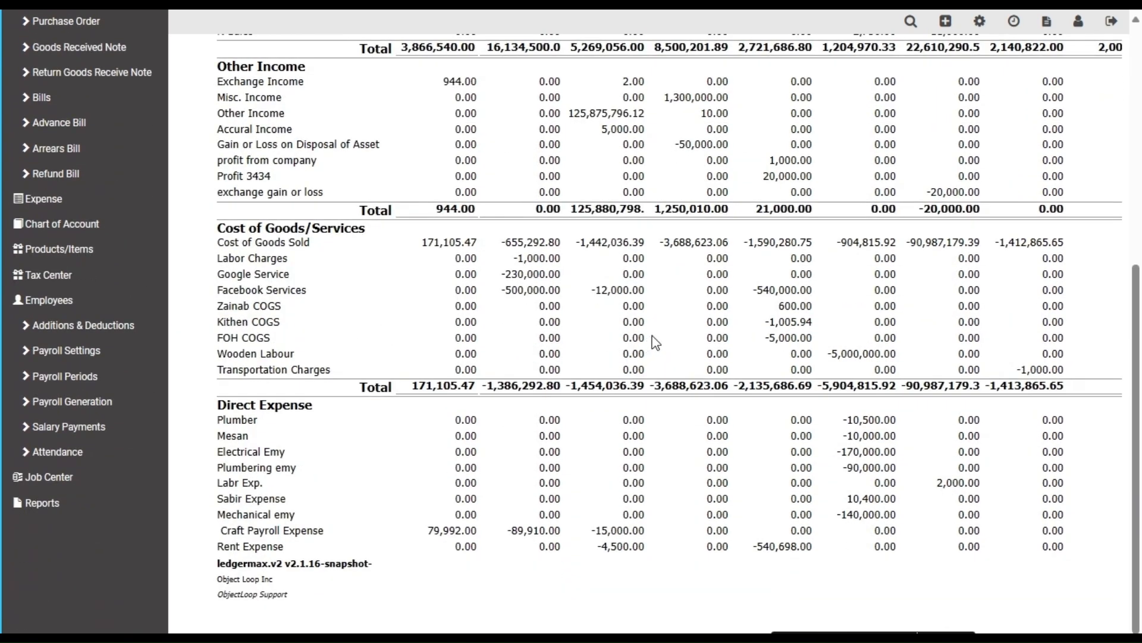
scroll(655, 342, up, 7)
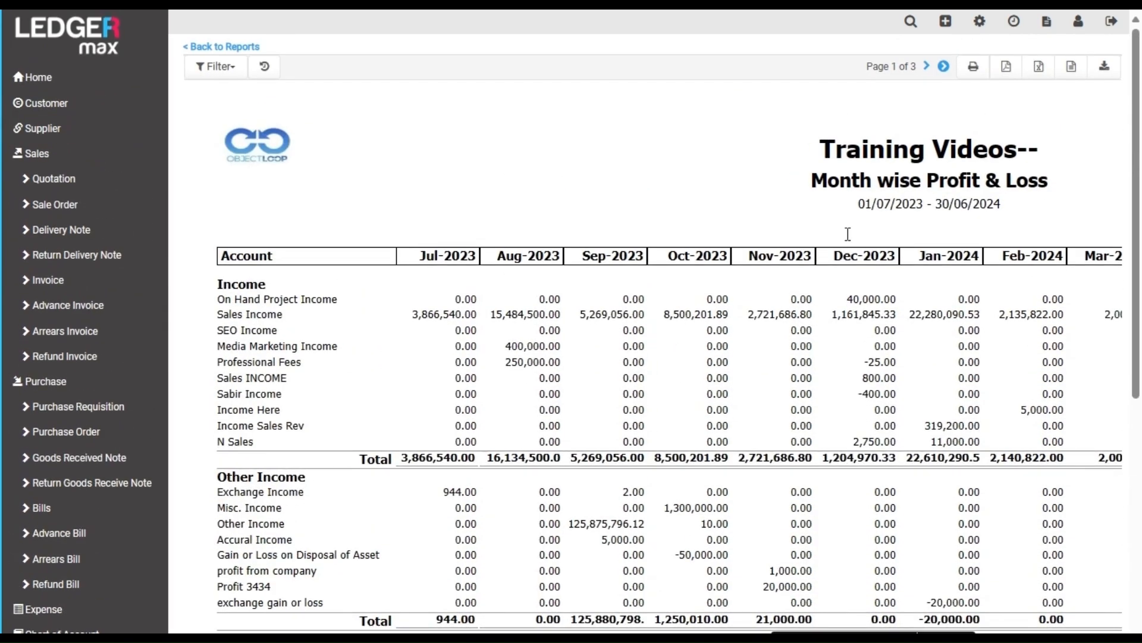
click(944, 66)
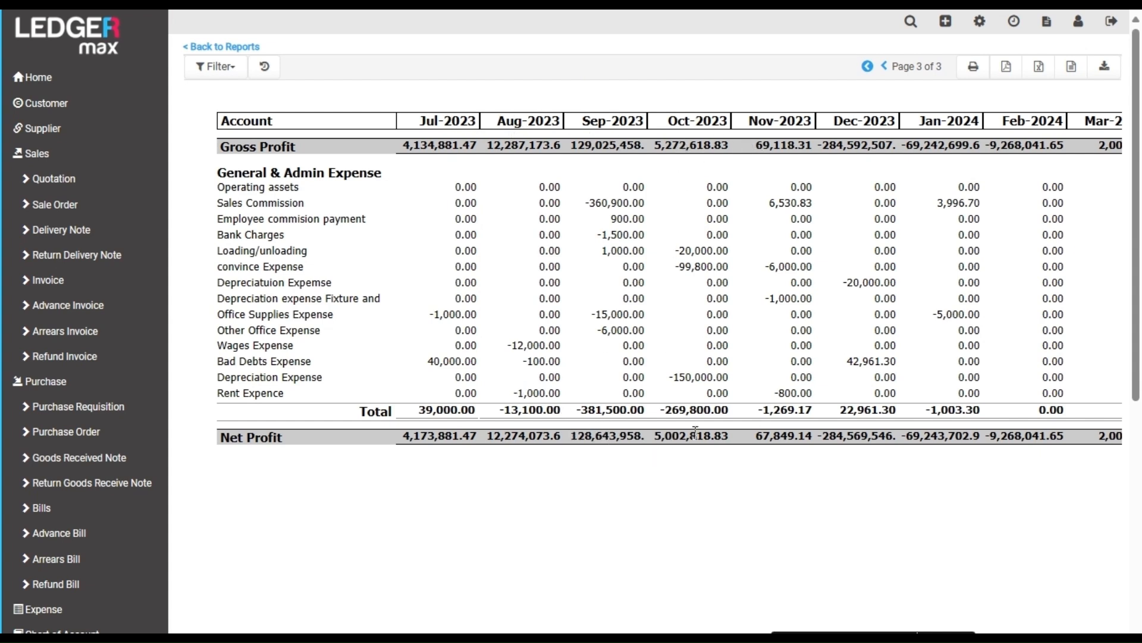
Open the Expense Report from the report list and run it with a start date of 03/03/2023.
click(1046, 23)
scroll(989, 341, down, 5)
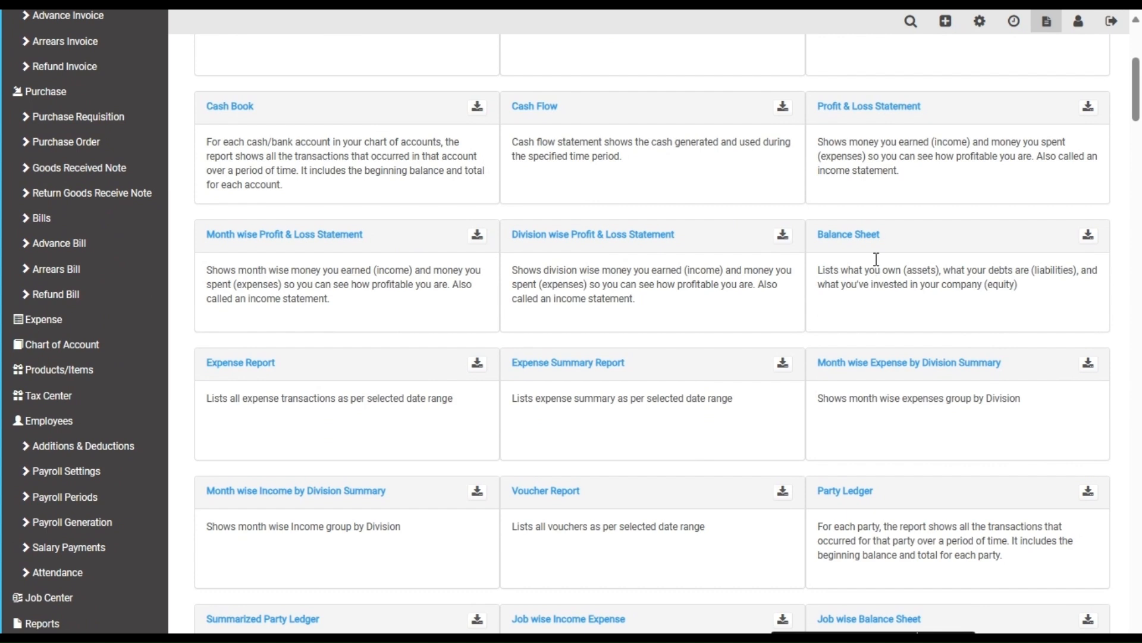
click(252, 362)
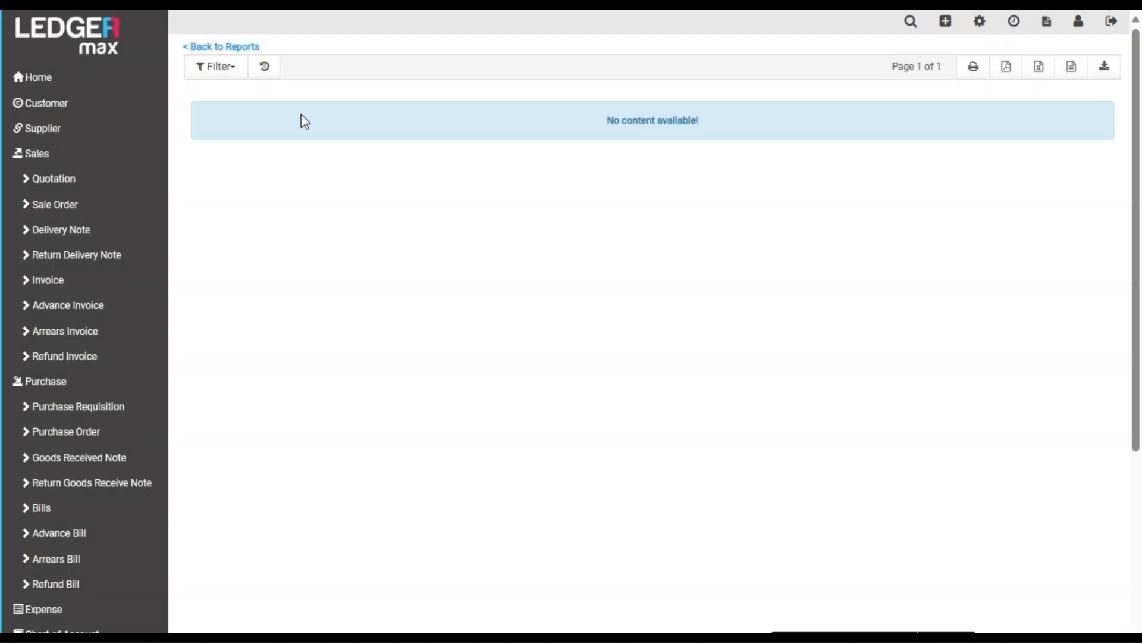
click(241, 70)
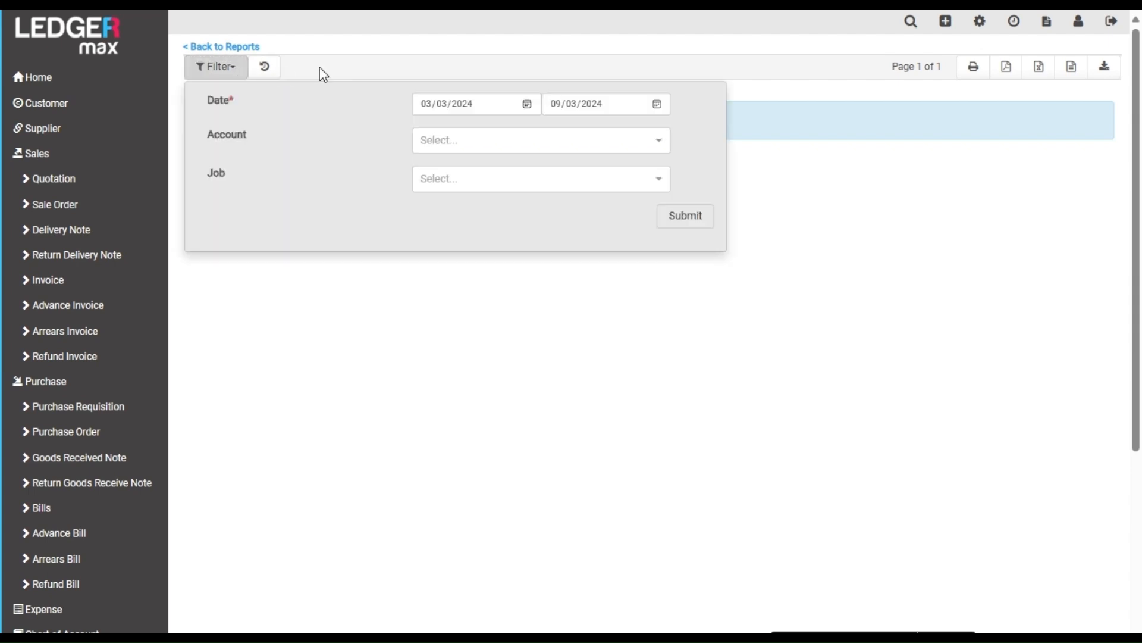
click(466, 110)
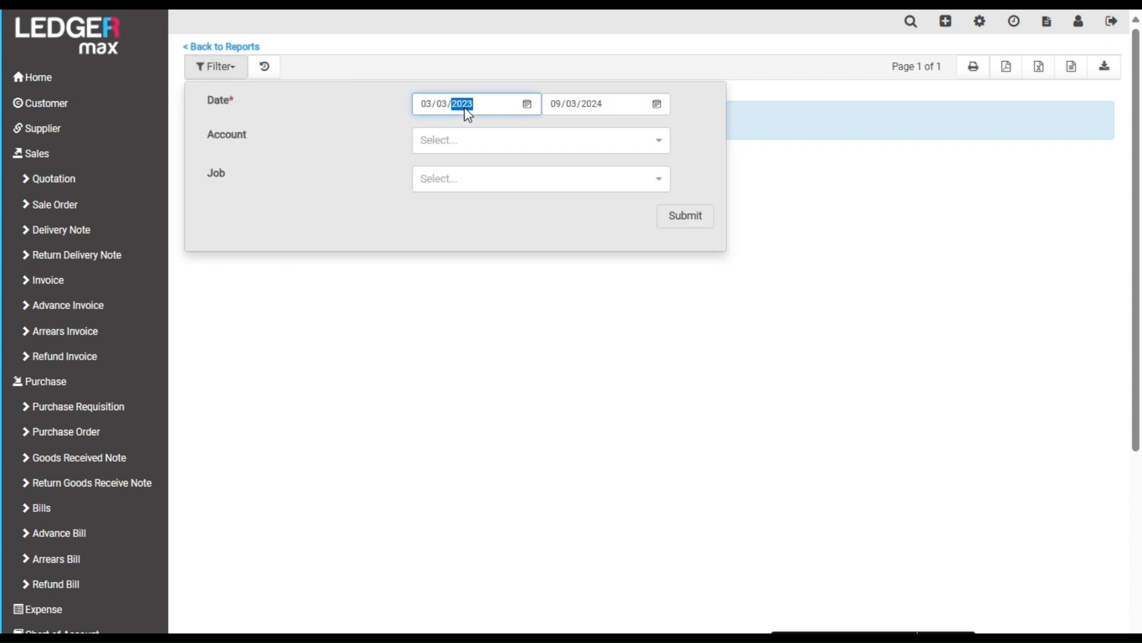
key(Return)
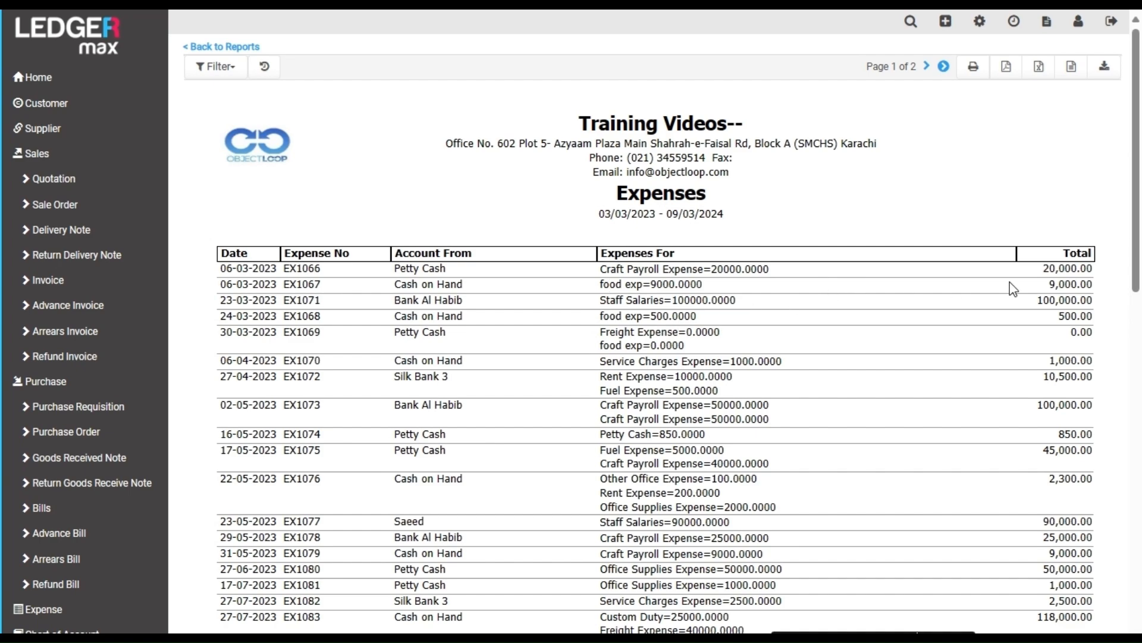
Examine the expense transactions on the report's first page and the job choices offered in its filter.
scroll(939, 339, down, 2)
scroll(903, 321, down, 2)
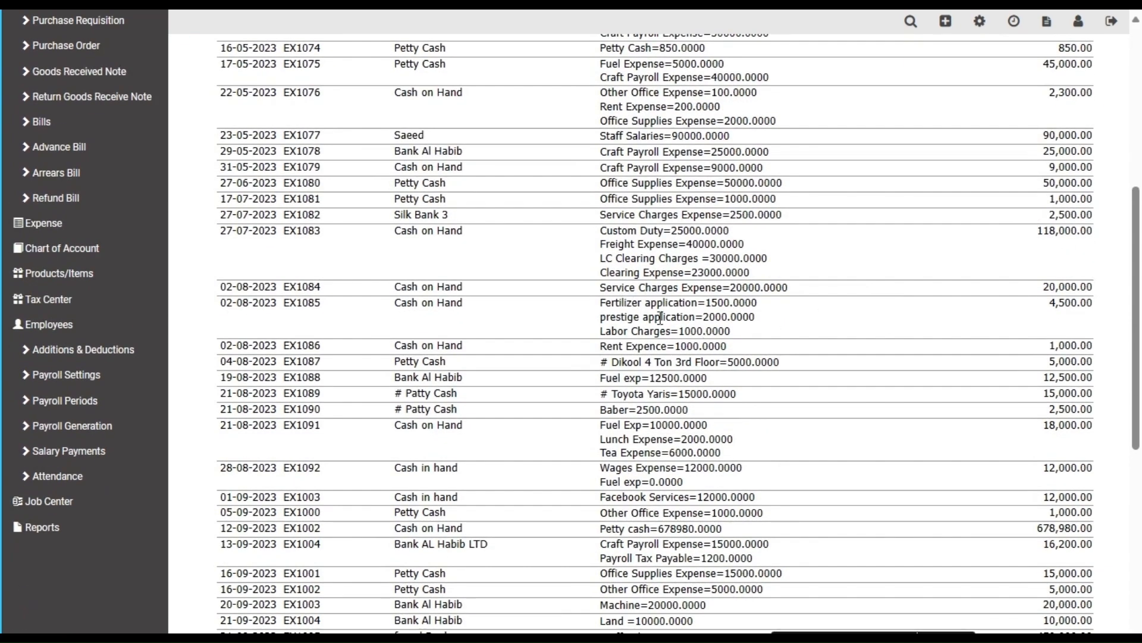
scroll(659, 310, up, 8)
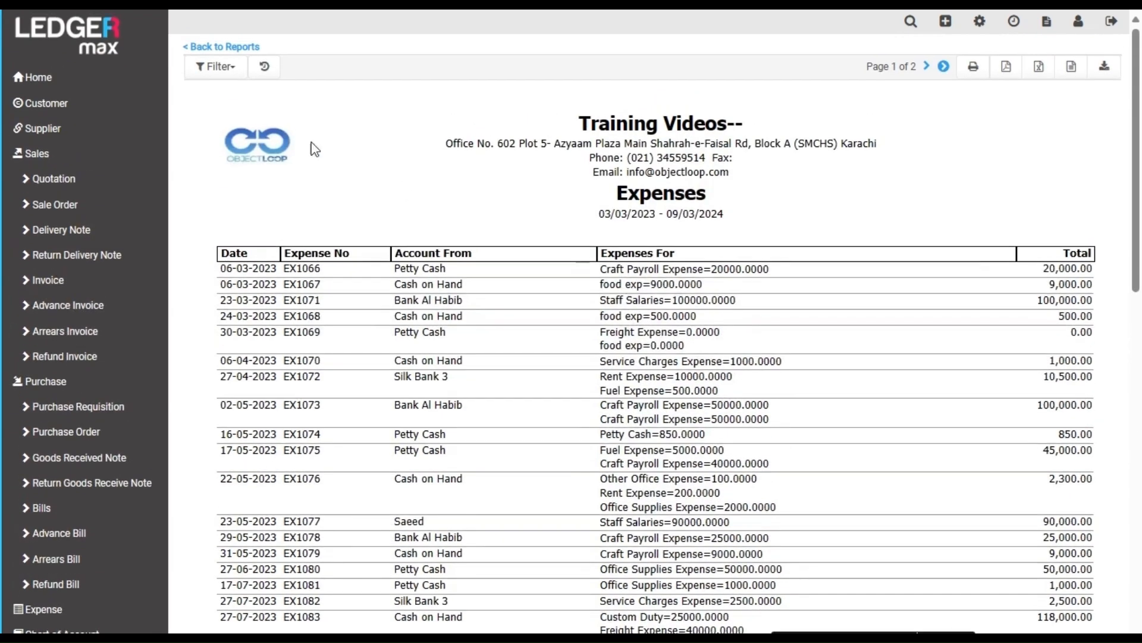
click(221, 66)
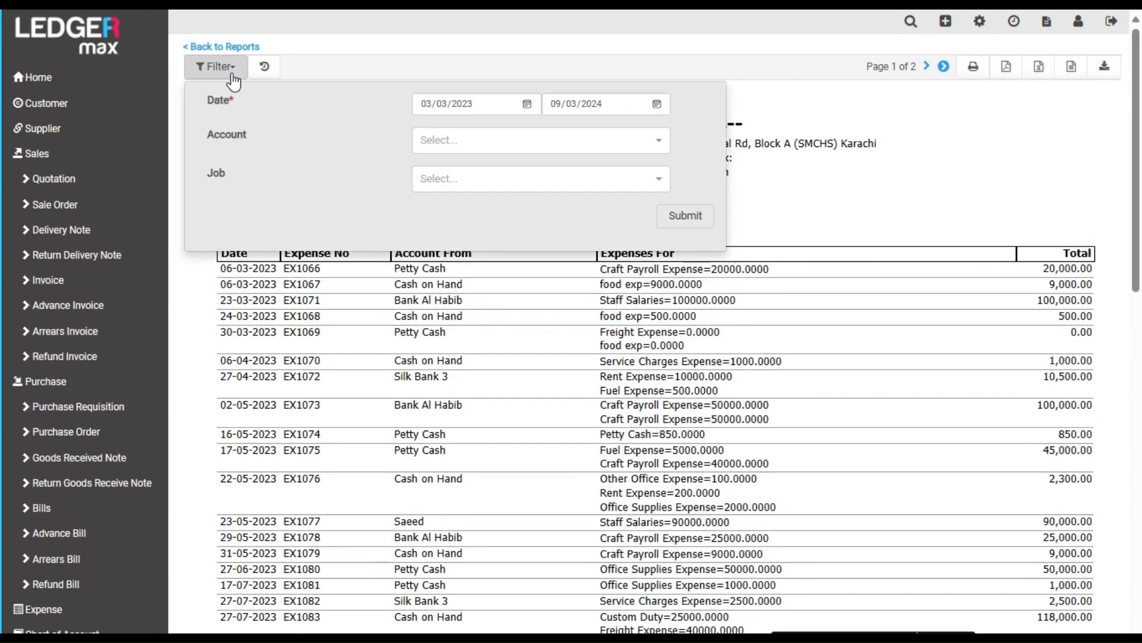
click(456, 180)
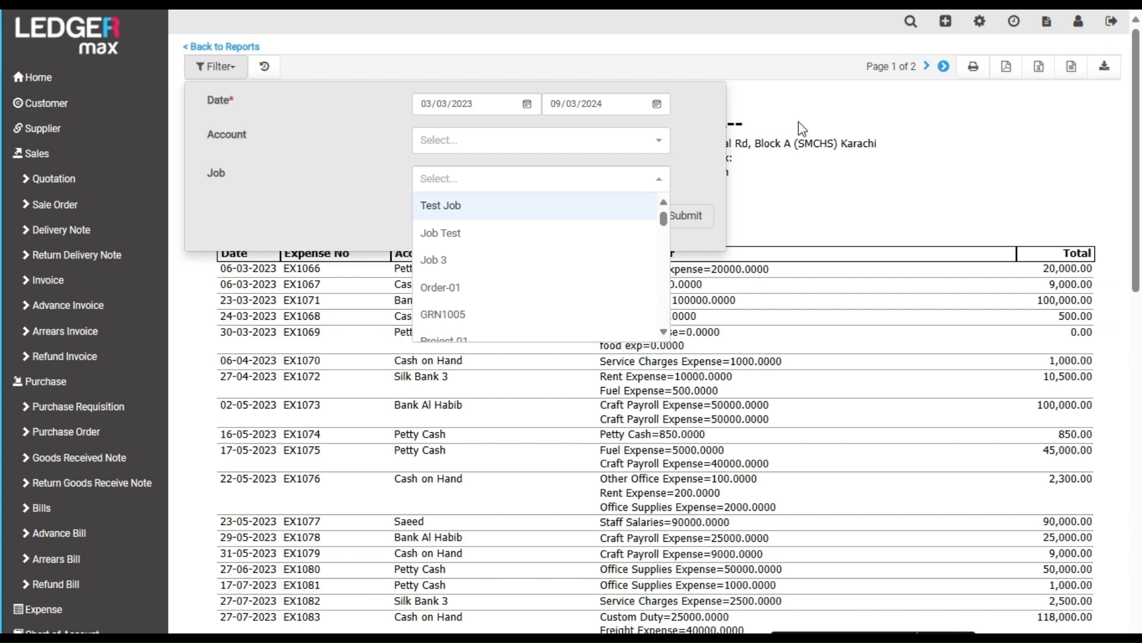
click(882, 188)
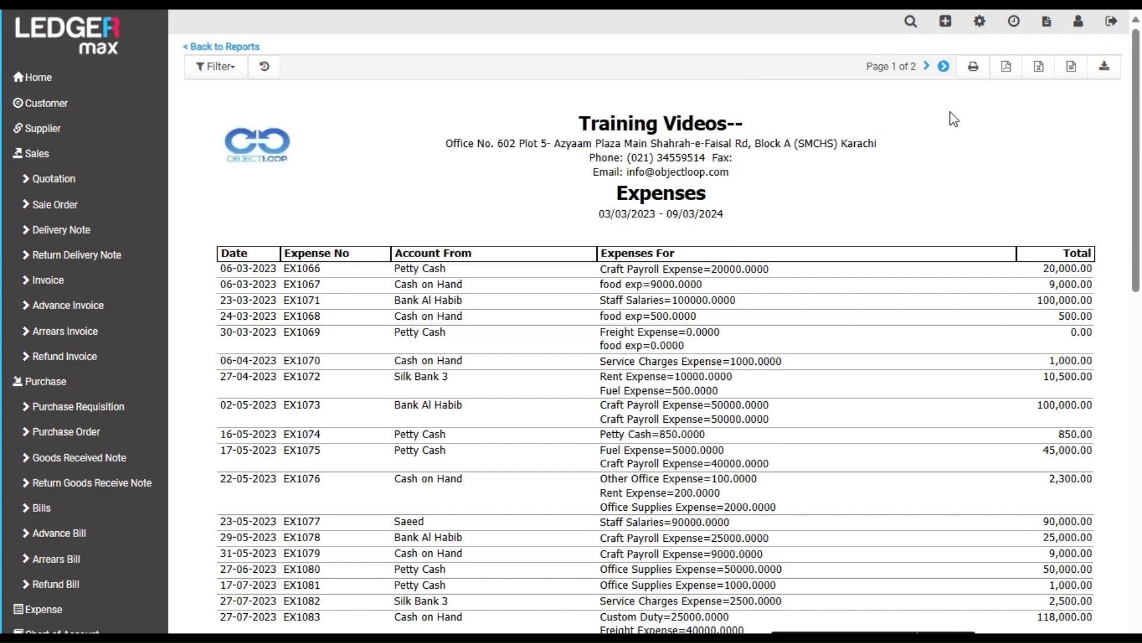
Return to the report list and open the Party Ledger from the financial reports.
click(1048, 26)
scroll(913, 402, down, 4)
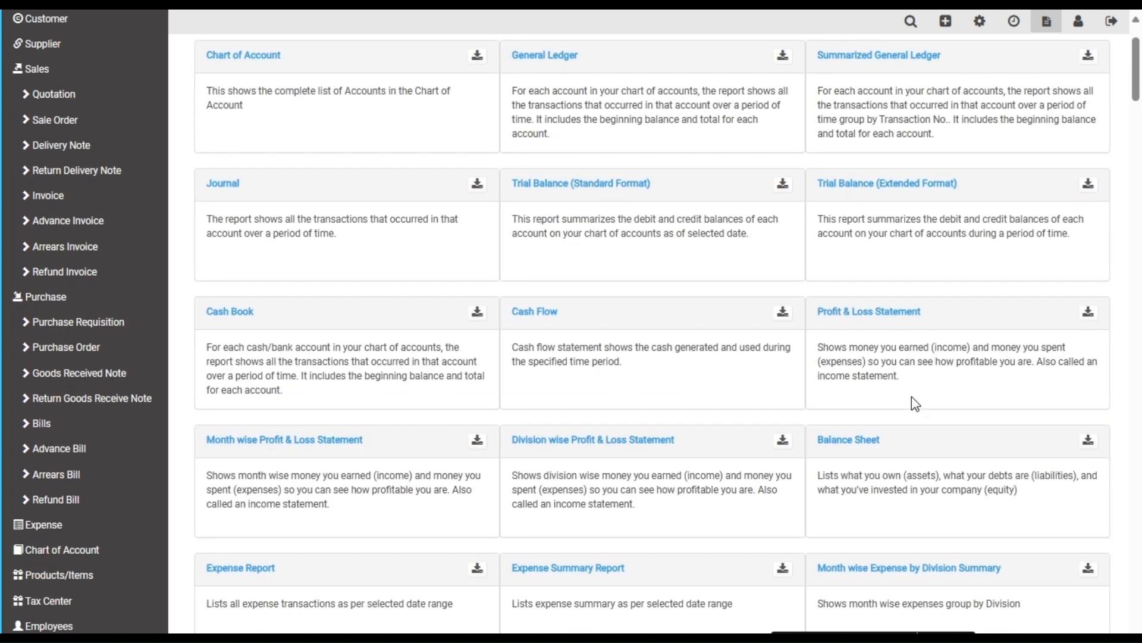
scroll(877, 364, down, 3)
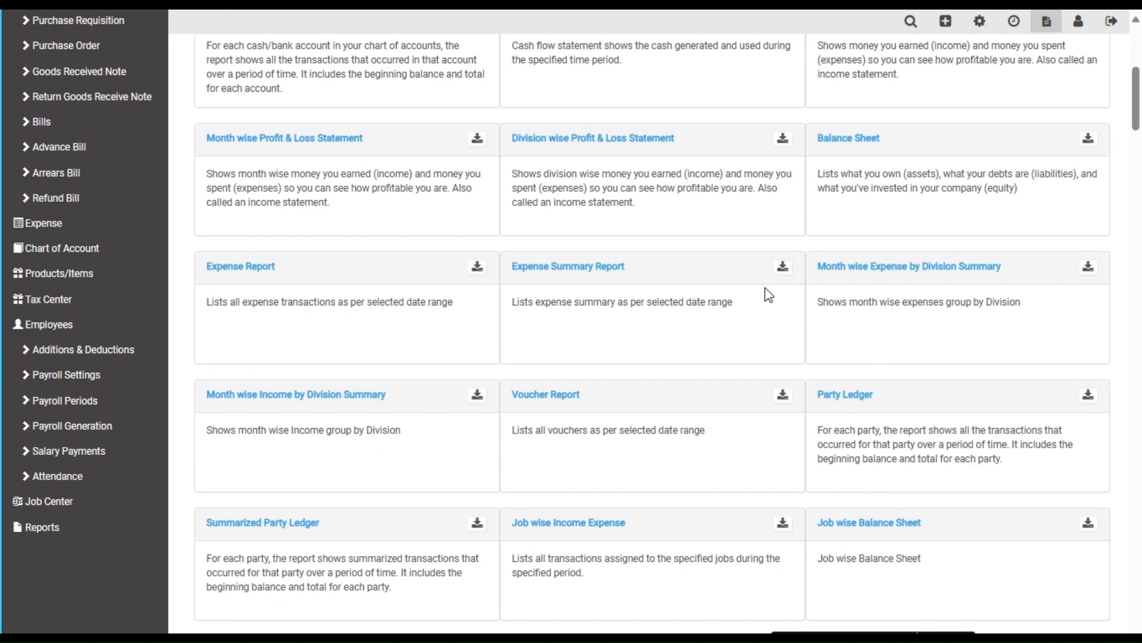
scroll(782, 292, down, 3)
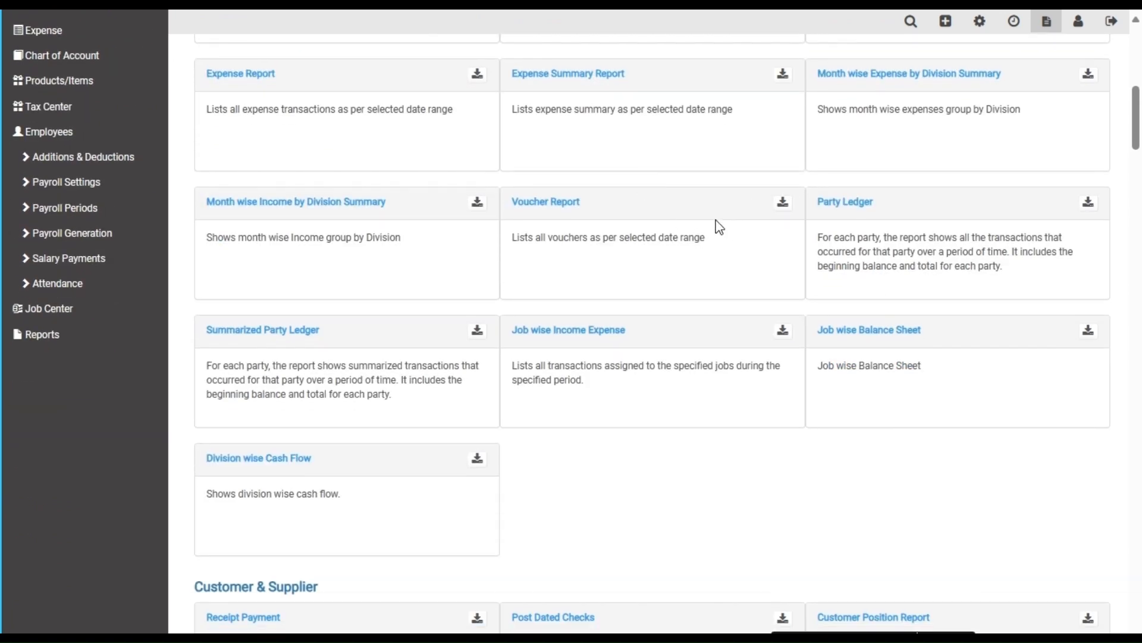
scroll(717, 226, up, 2)
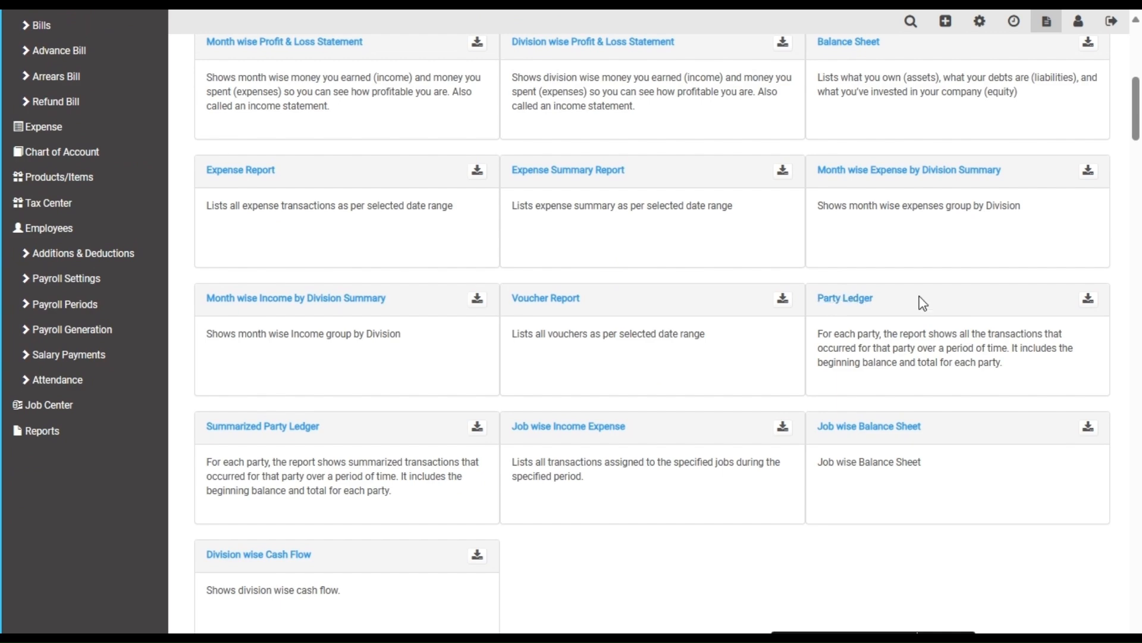
click(857, 301)
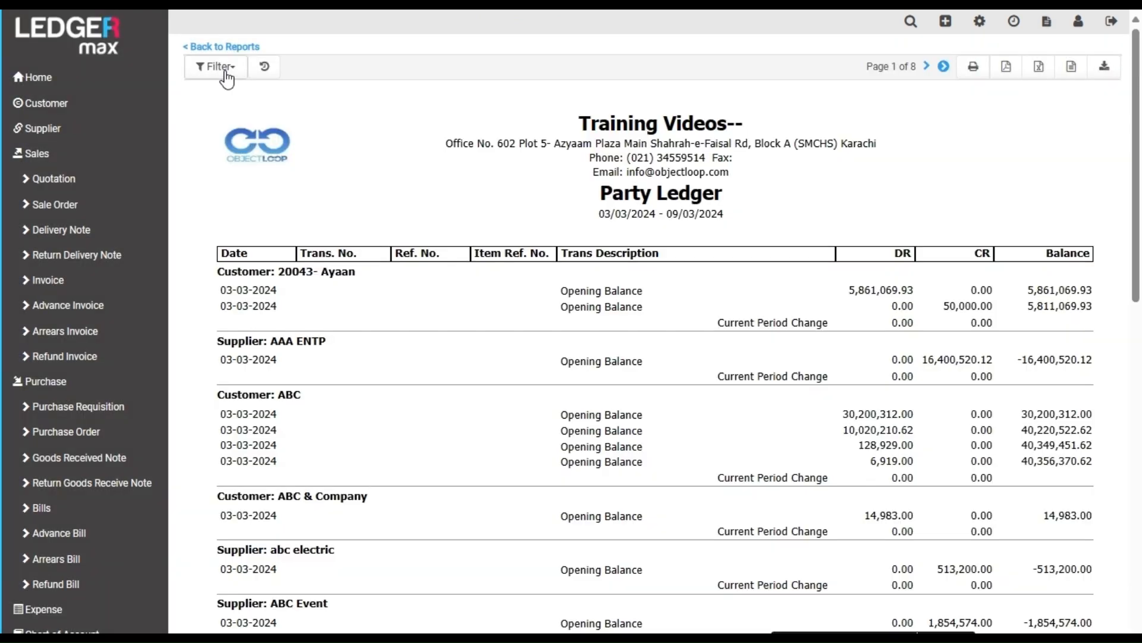
Examine the Party Ledger's filter options, including the available party types.
click(227, 76)
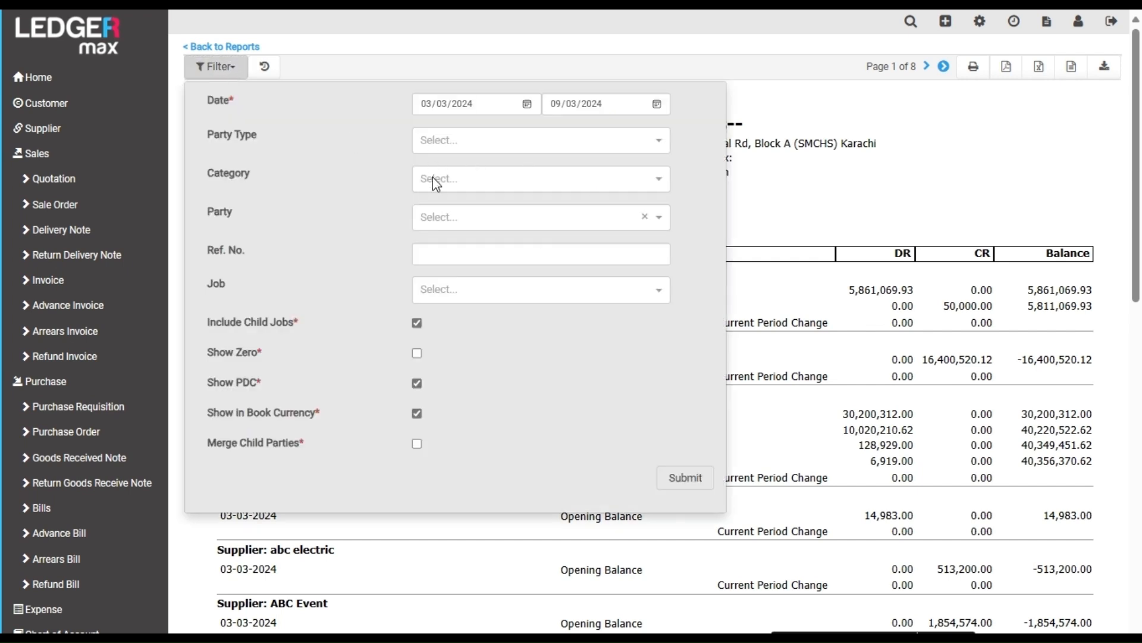
click(445, 140)
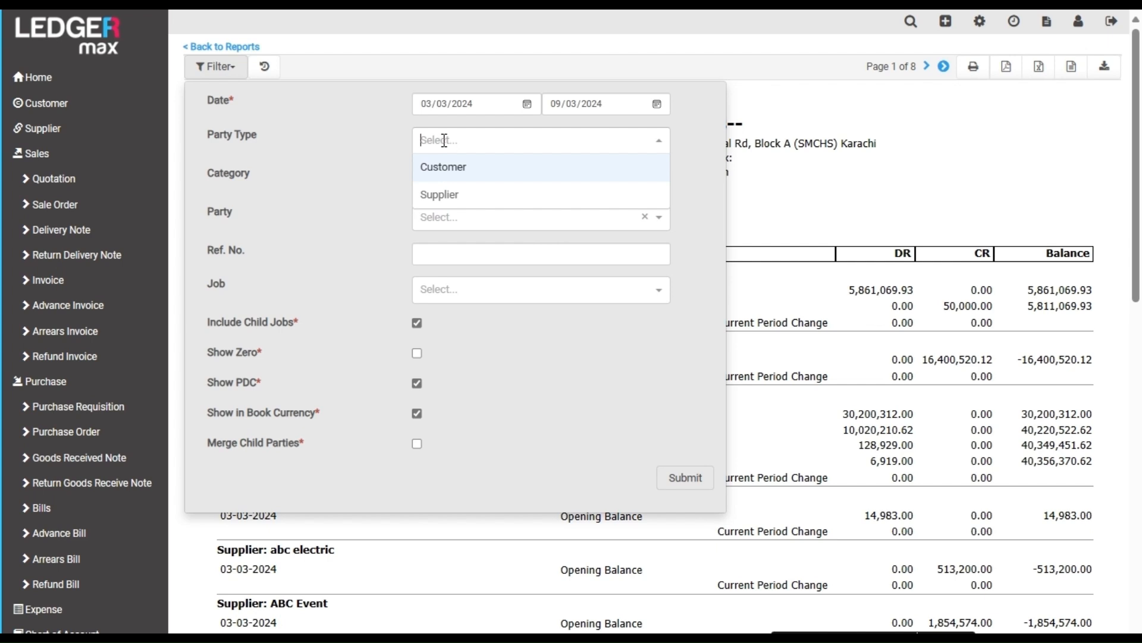
click(395, 166)
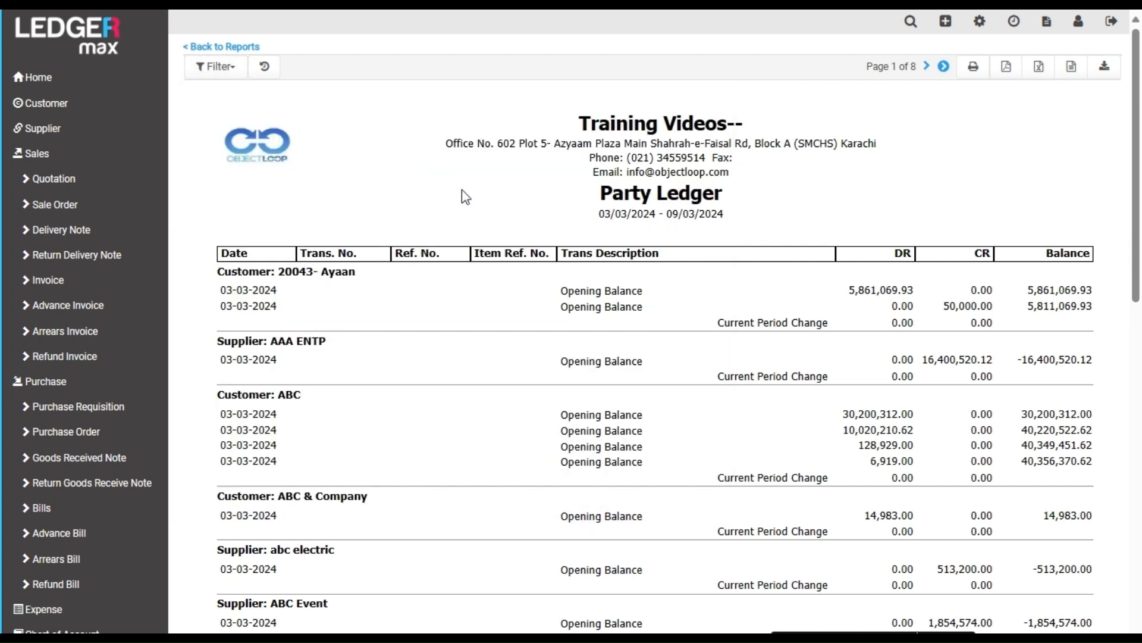
Run the Party Ledger for the first party in the list with a start date of 03/03/2023.
click(217, 66)
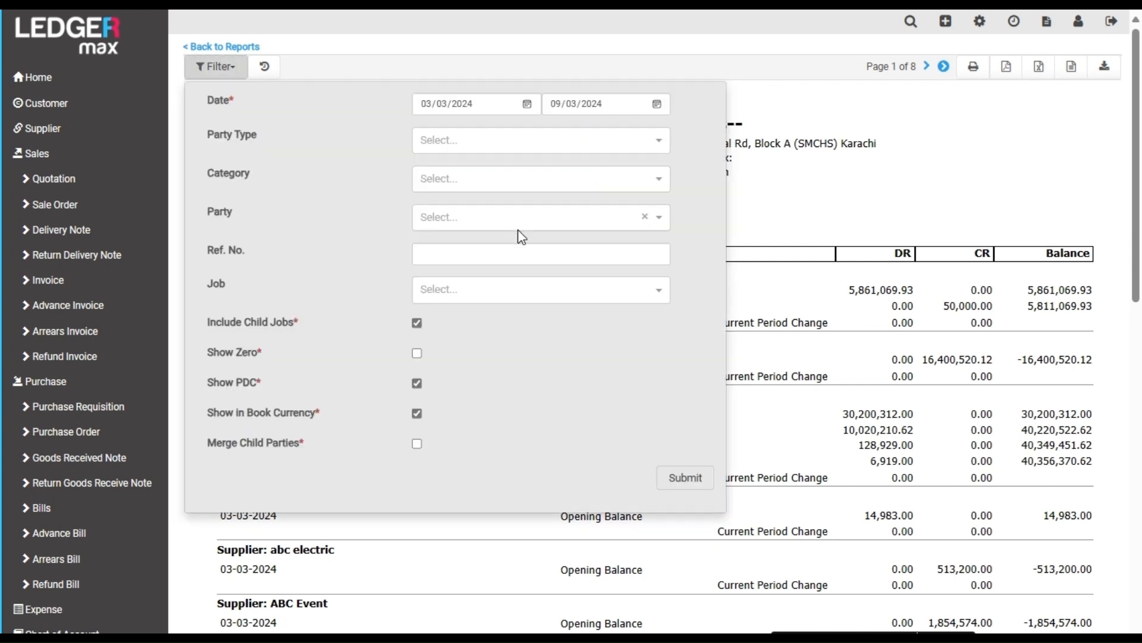
click(445, 218)
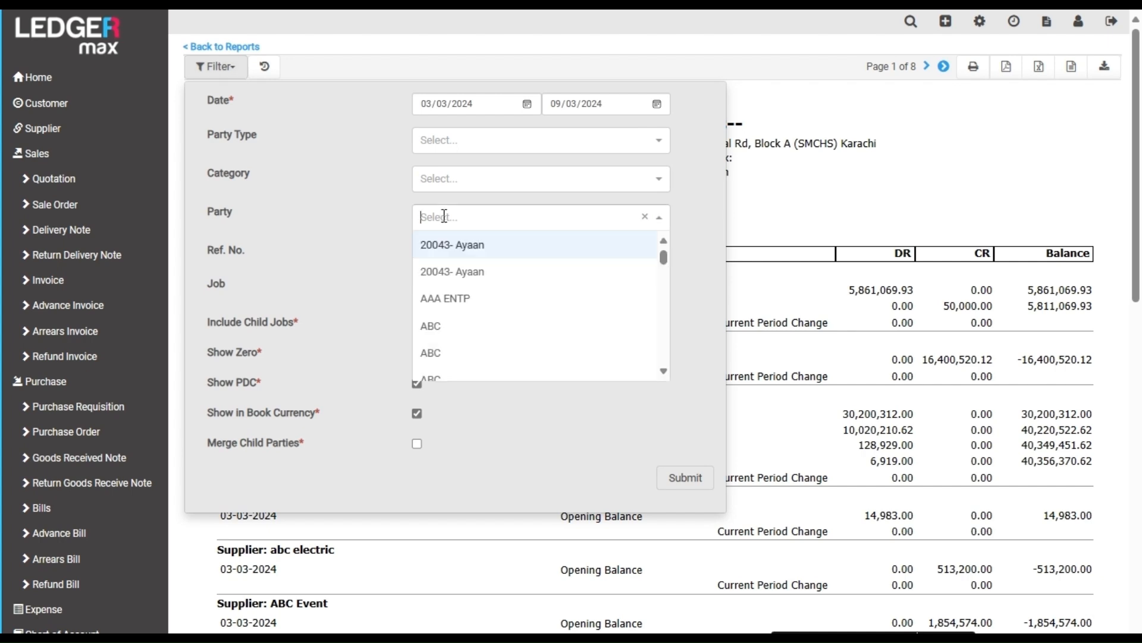
click(477, 249)
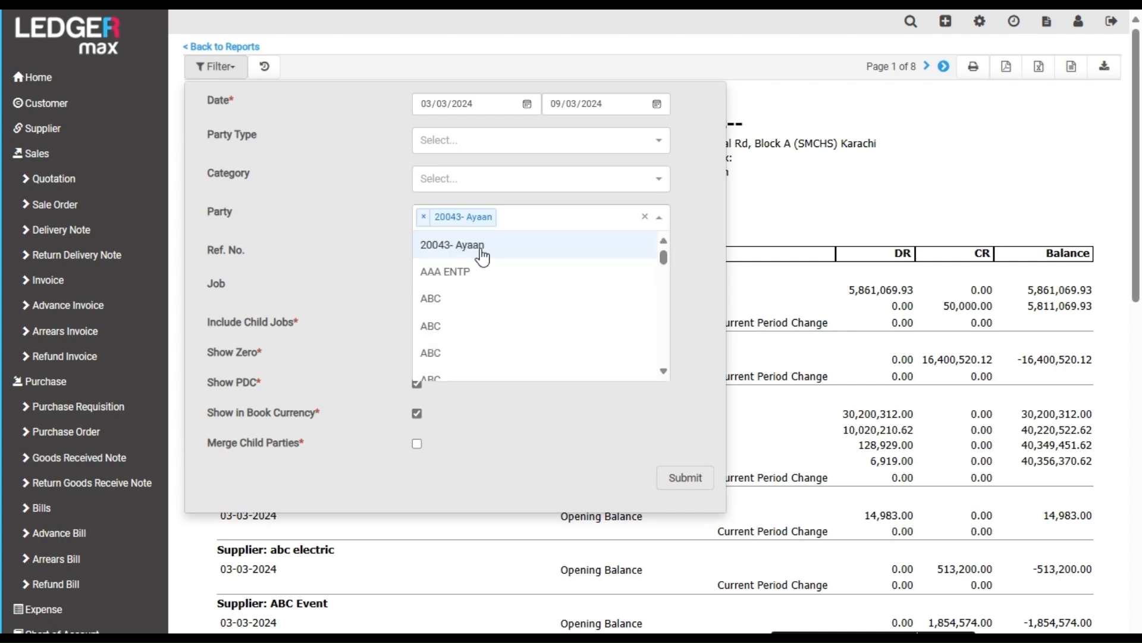
click(462, 107)
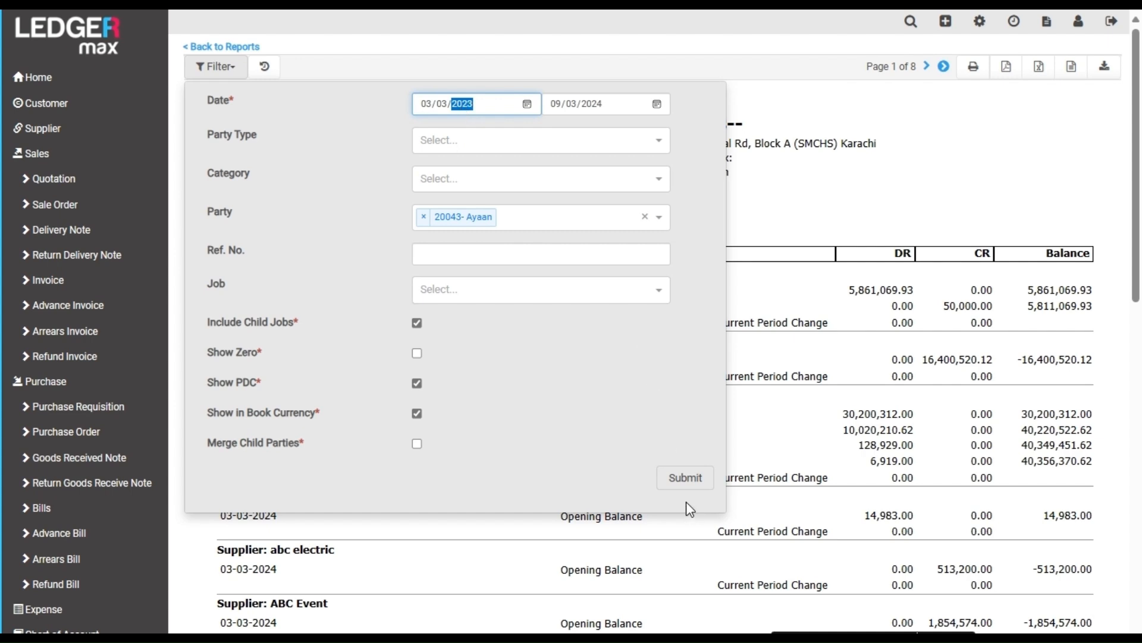
click(684, 476)
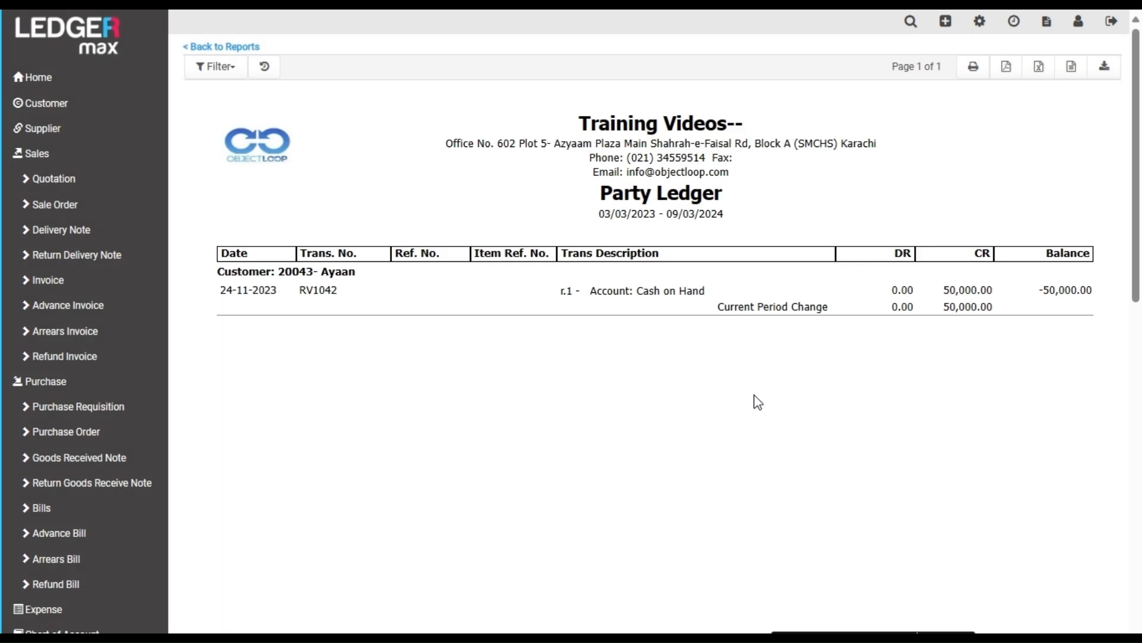
Replace the party in the Party Ledger filter with AAA ENTP, rerun the report and review its transactions.
click(228, 70)
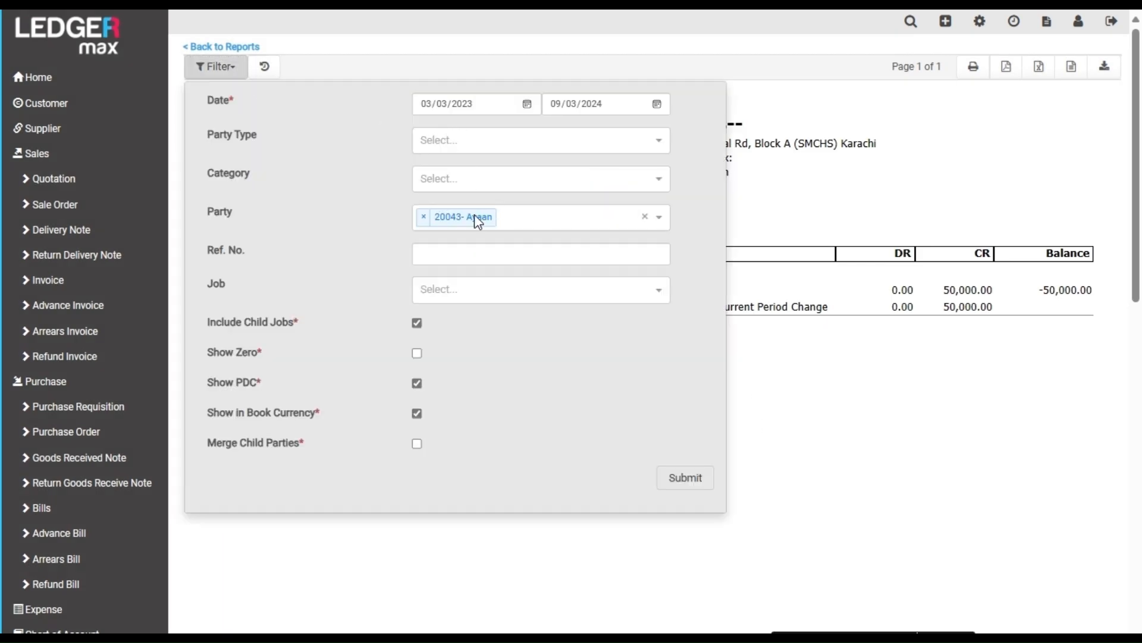
click(424, 216)
click(428, 216)
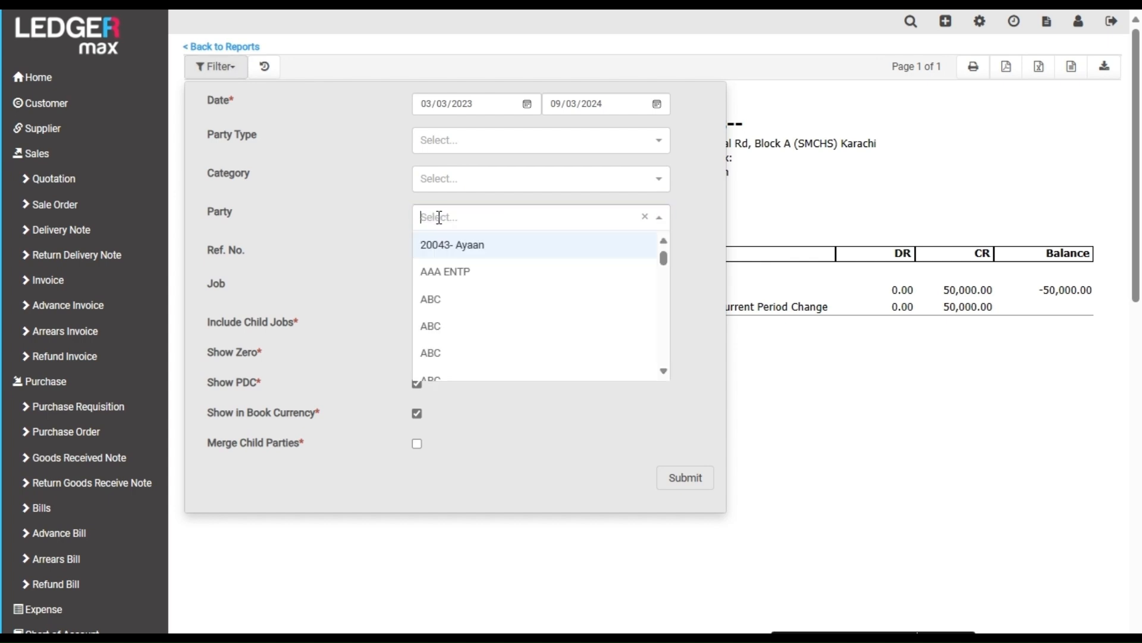
click(455, 272)
click(691, 478)
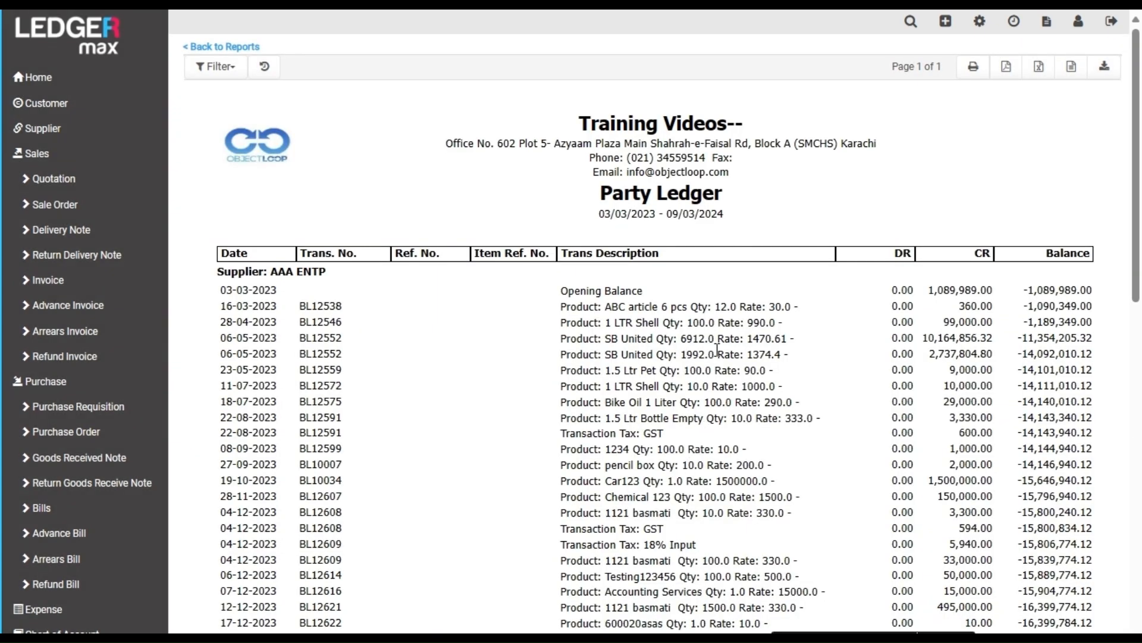
scroll(928, 366, down, 8)
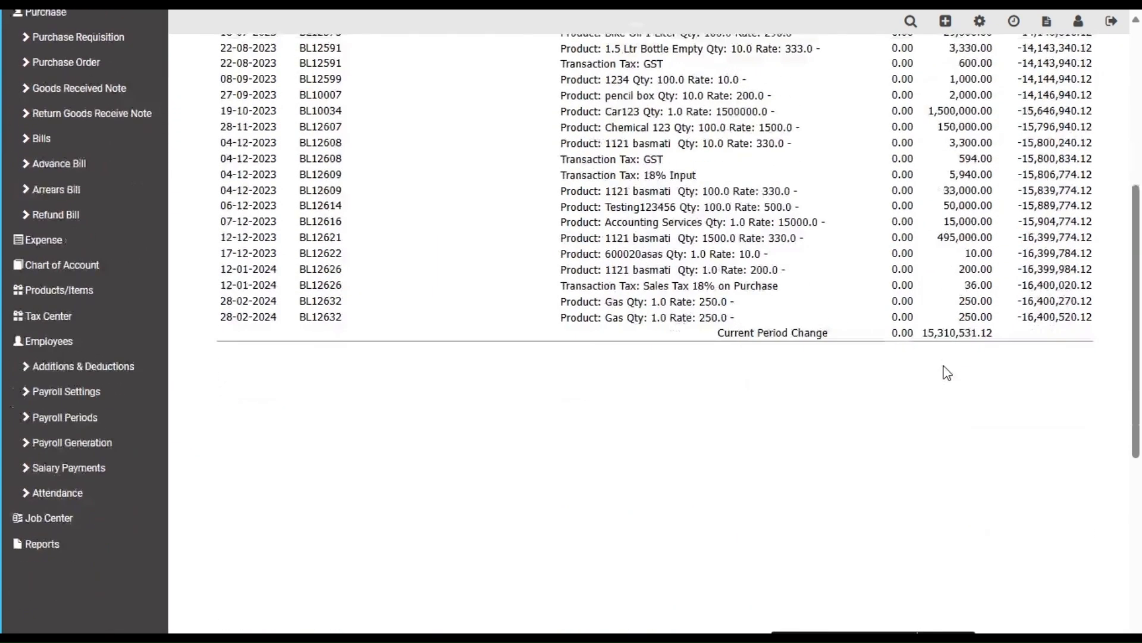
scroll(944, 370, up, 4)
scroll(947, 372, up, 3)
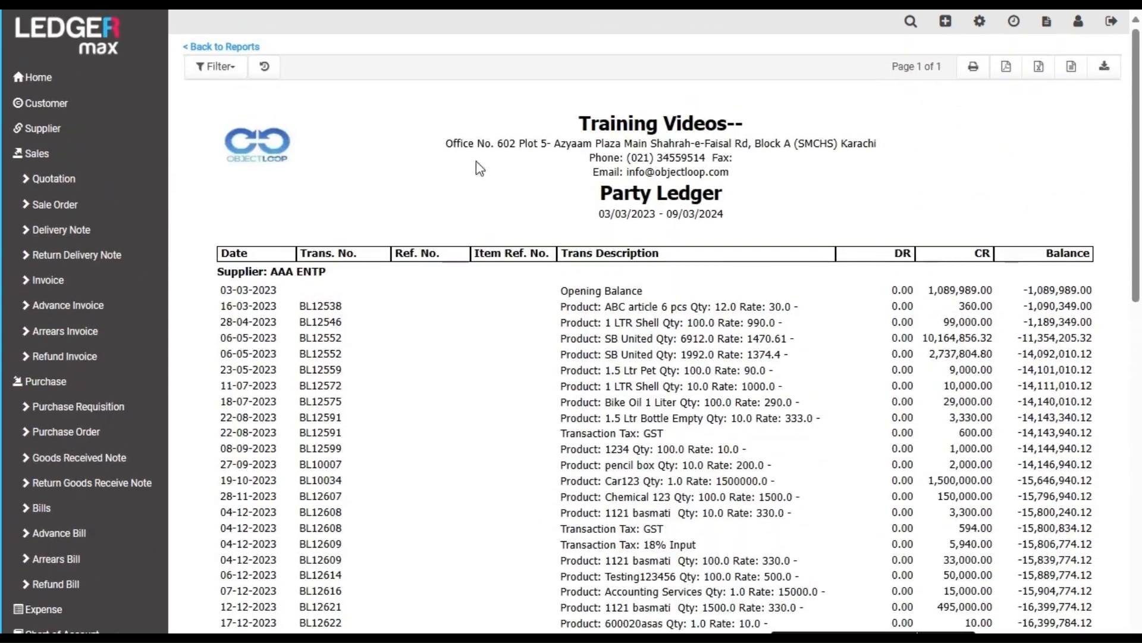
click(225, 74)
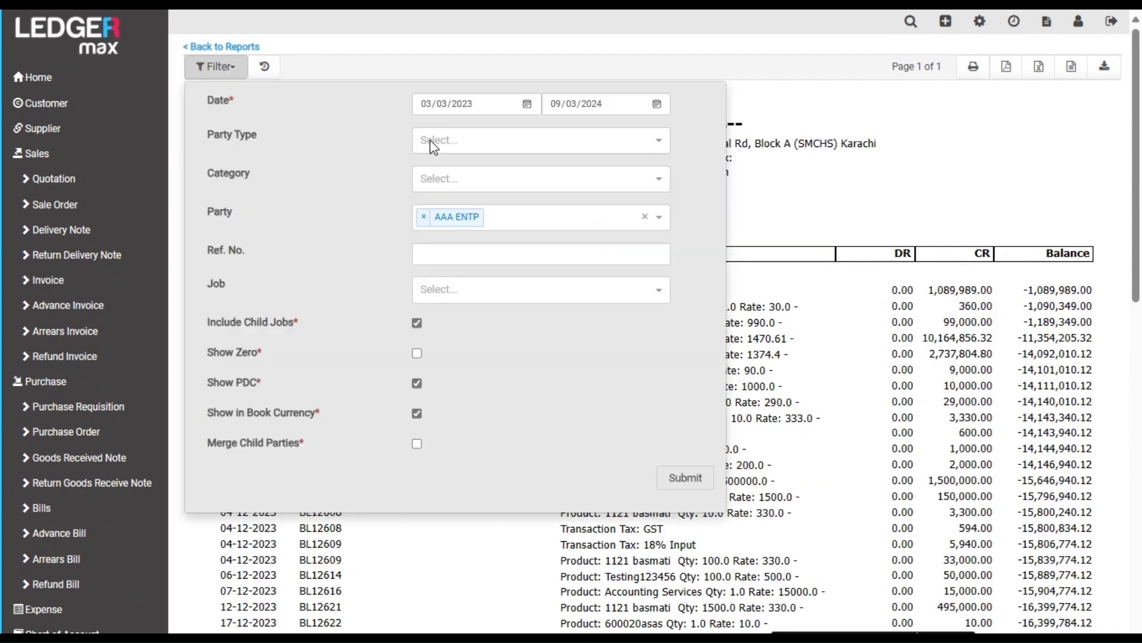
click(422, 217)
click(839, 271)
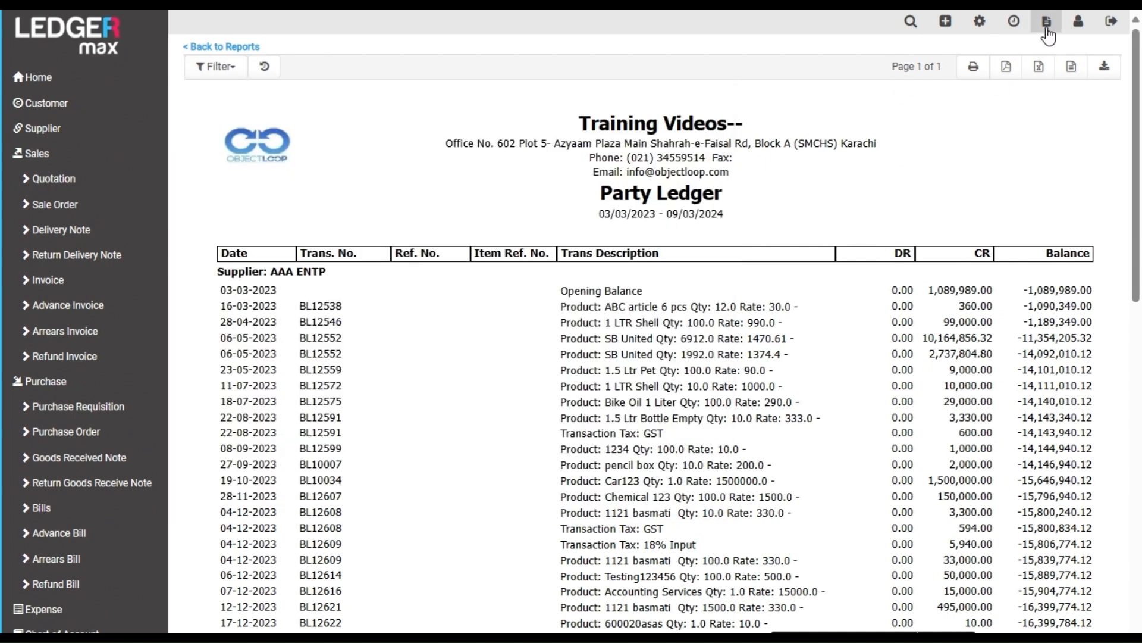
Open the Job wise Income Expense report from the report list and run it with a start date of 03/03/2023.
click(1047, 23)
scroll(946, 398, down, 10)
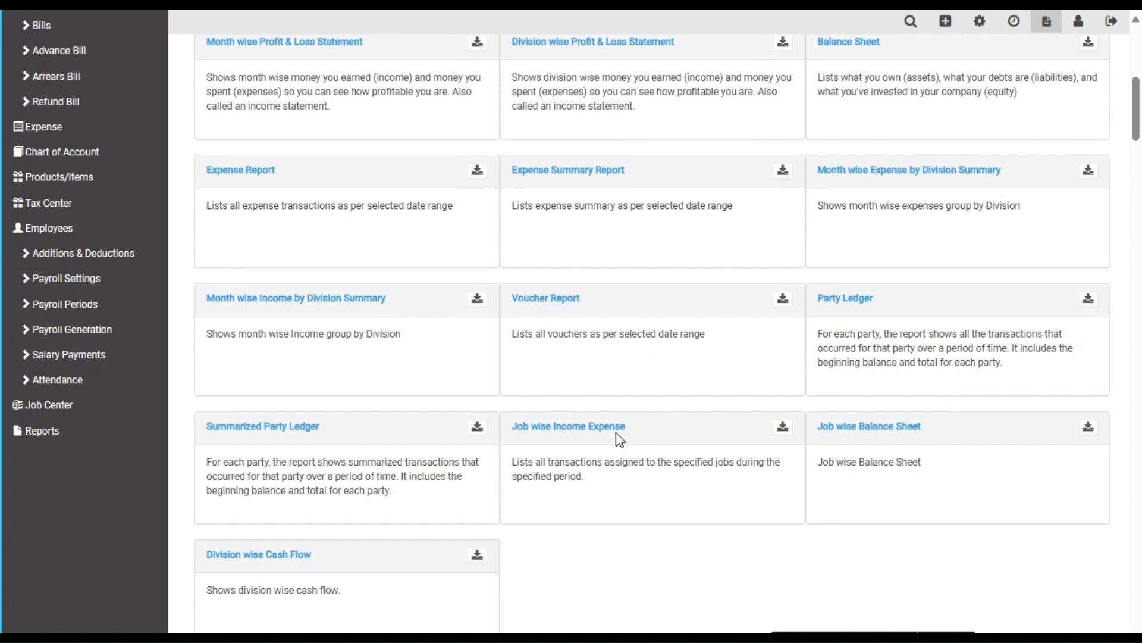
click(545, 428)
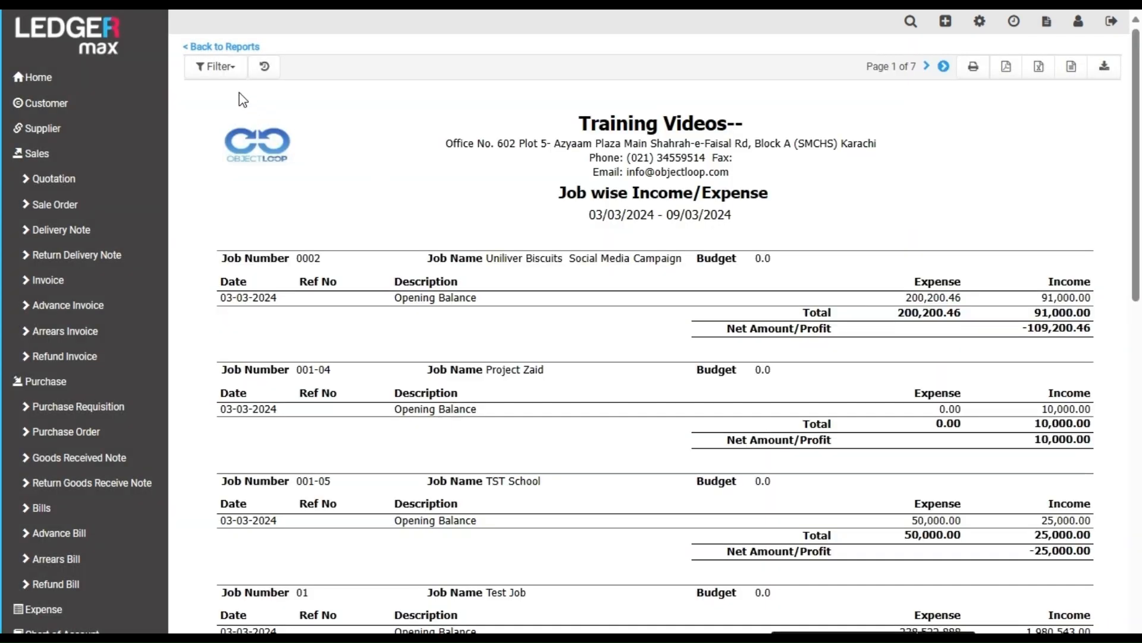
click(217, 66)
click(456, 139)
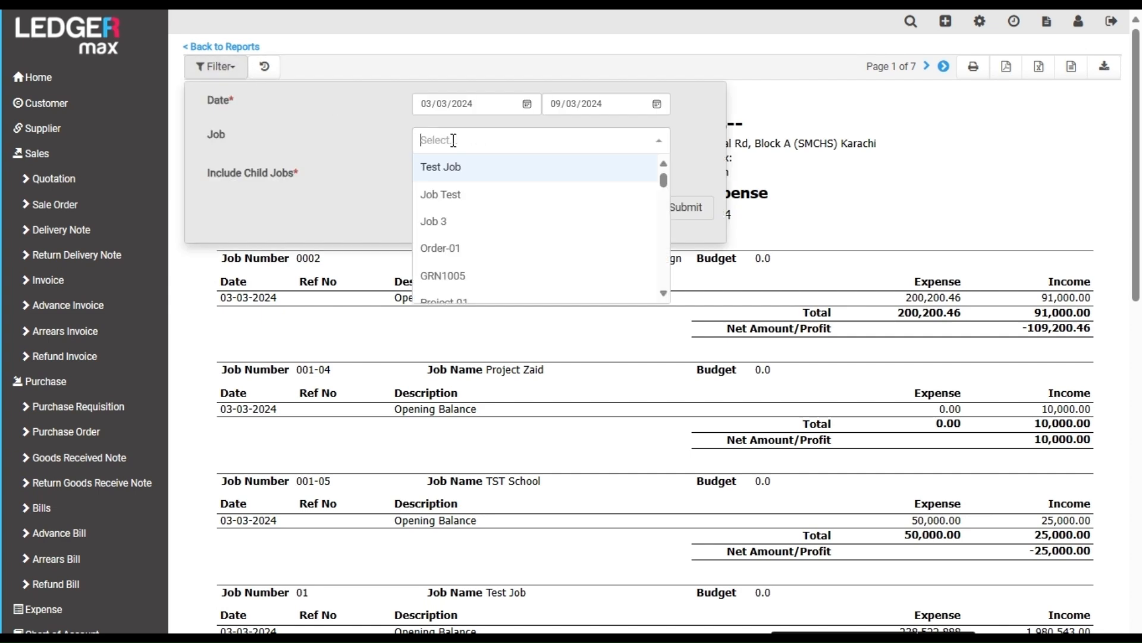
click(458, 103)
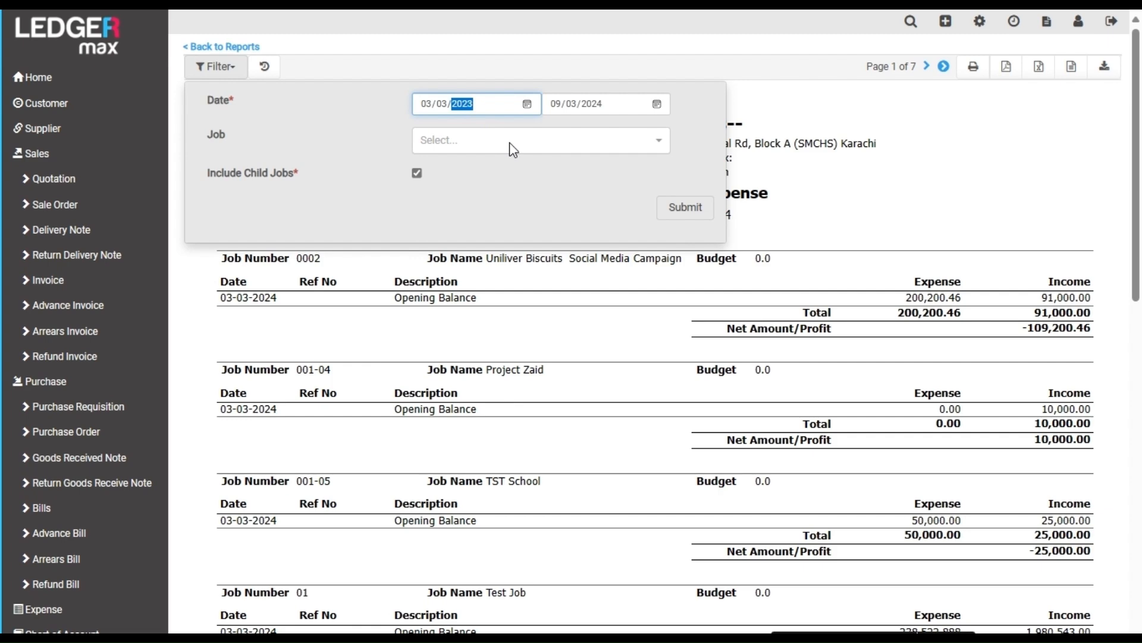
key(Return)
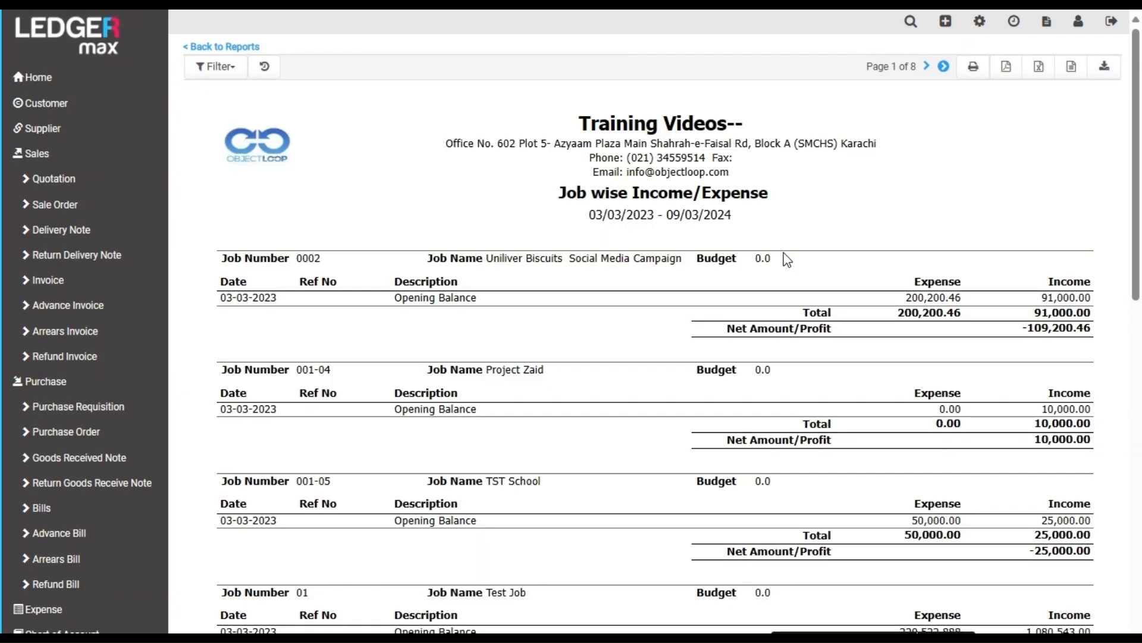
Copy the job name Test Job from the report and rerun the report filtered to that job.
scroll(757, 277, down, 5)
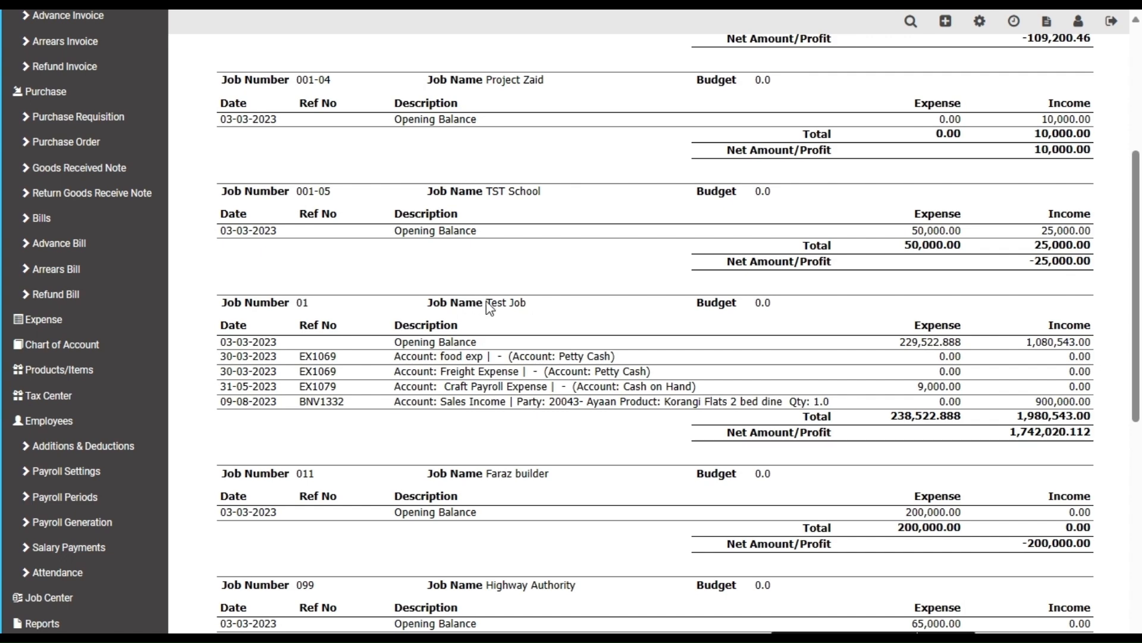
drag(489, 303, 531, 313)
key(ctrl+c)
scroll(357, 226, up, 5)
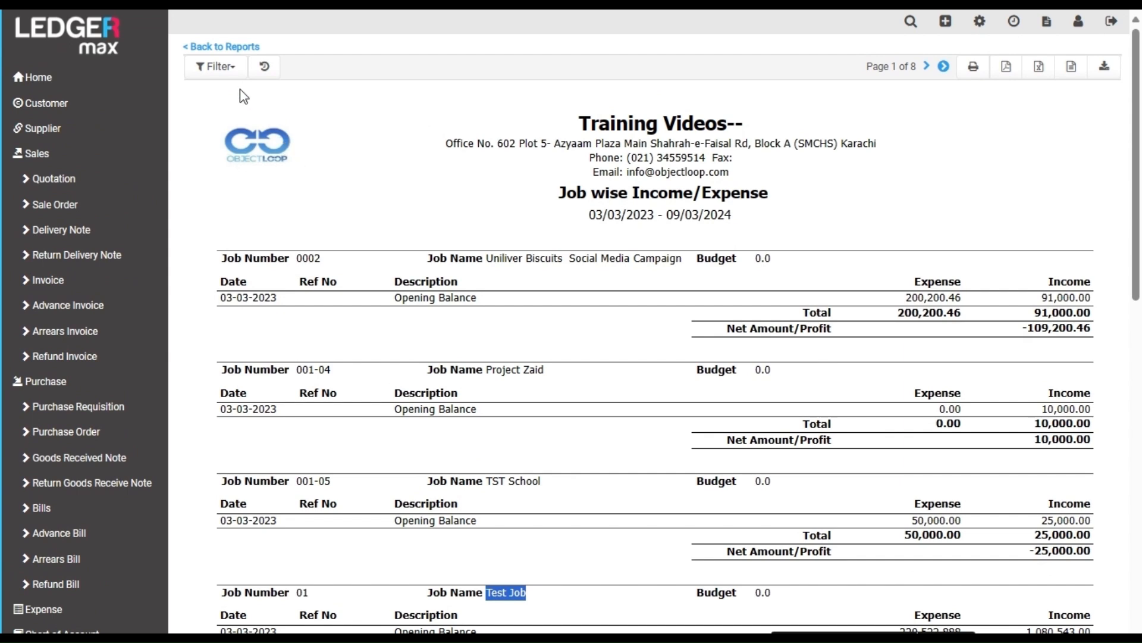
click(235, 73)
click(431, 146)
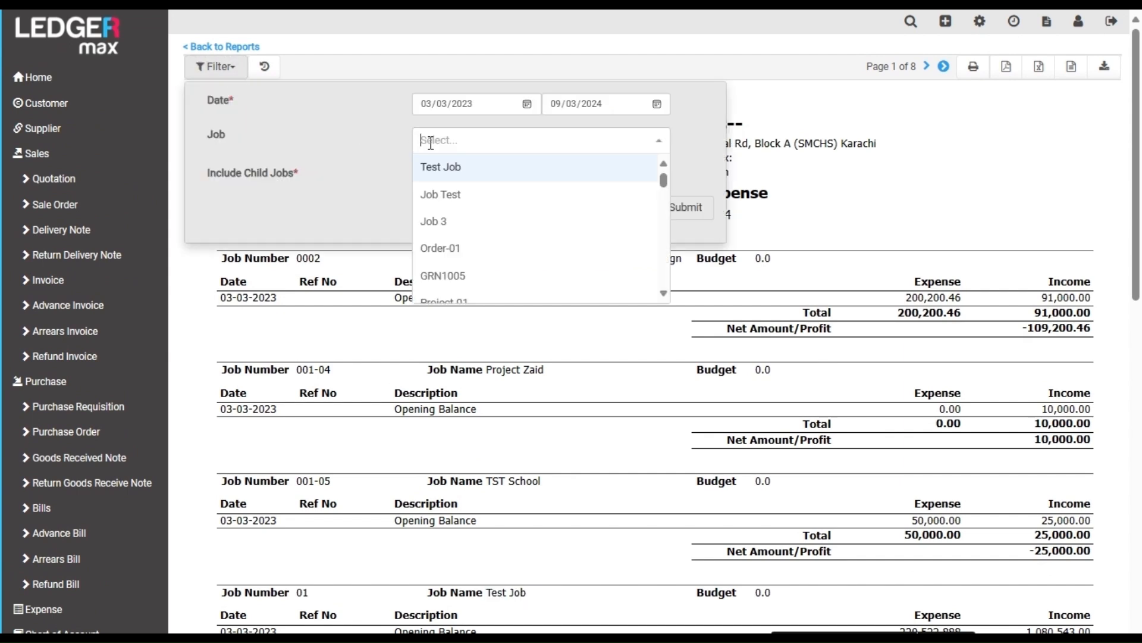
key(ctrl+v)
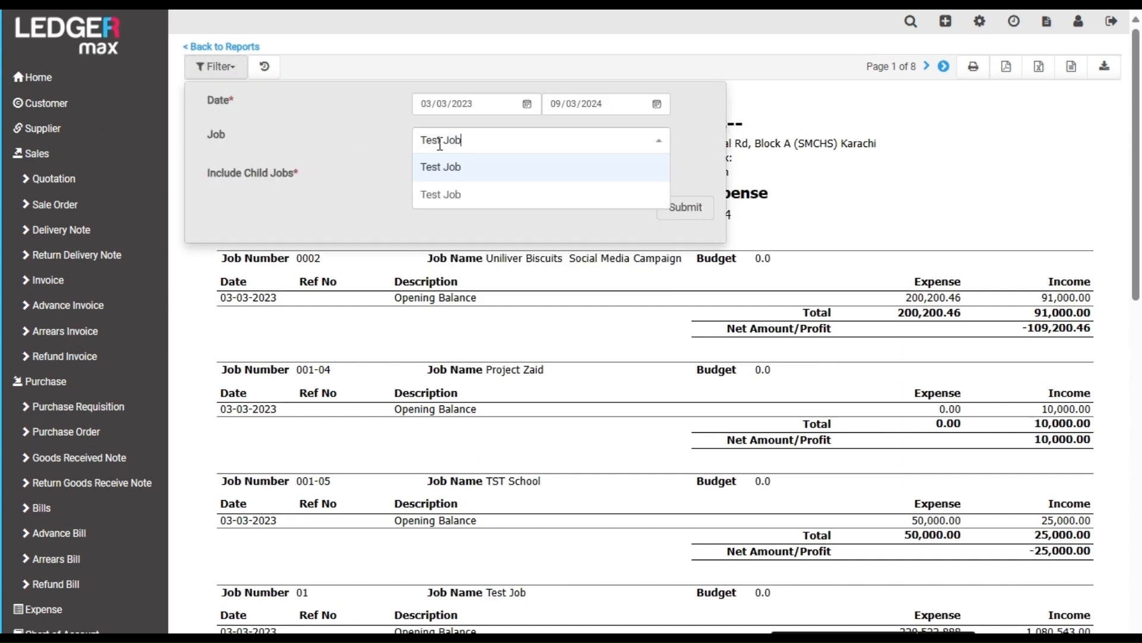
click(459, 170)
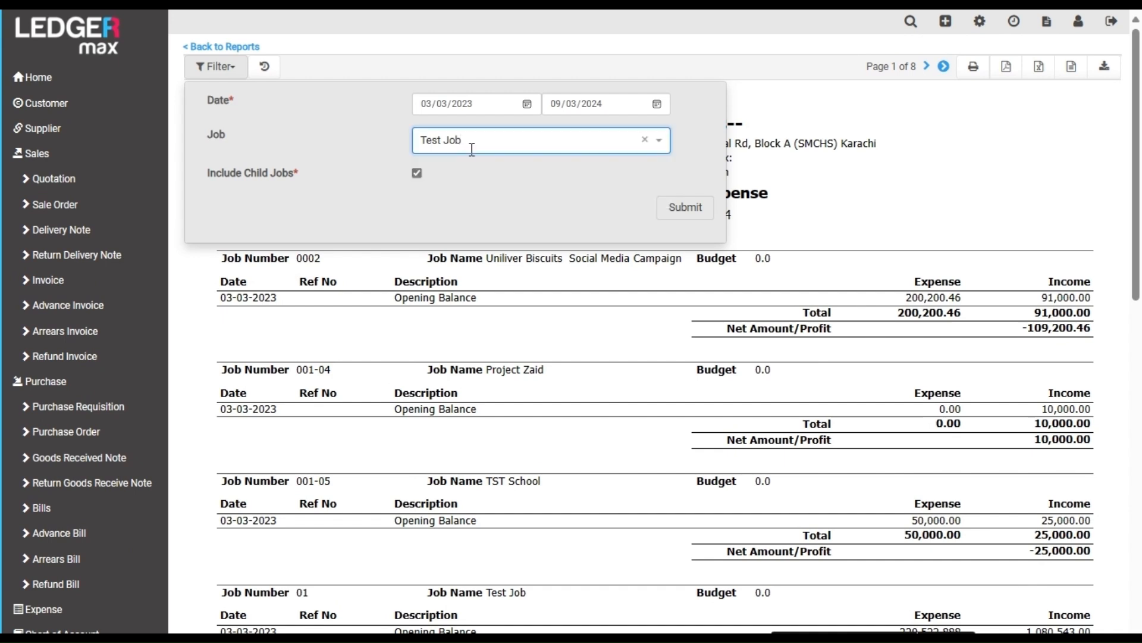
click(678, 208)
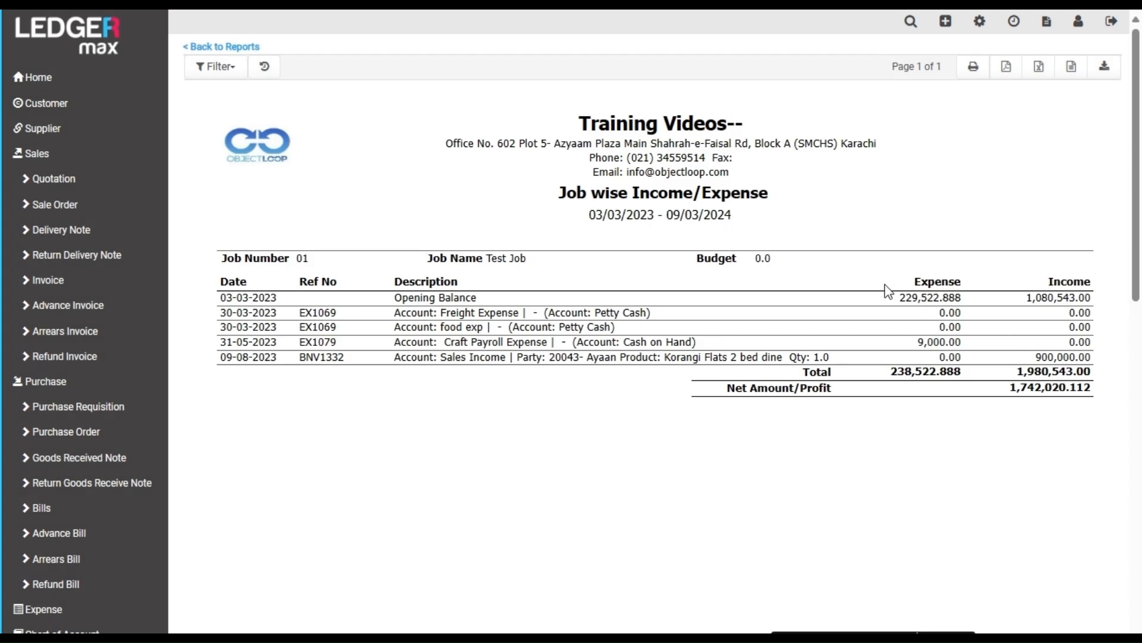
Examine the expense column, the totals and the net profit in Test Job's income and expense report.
drag(915, 285, 961, 282)
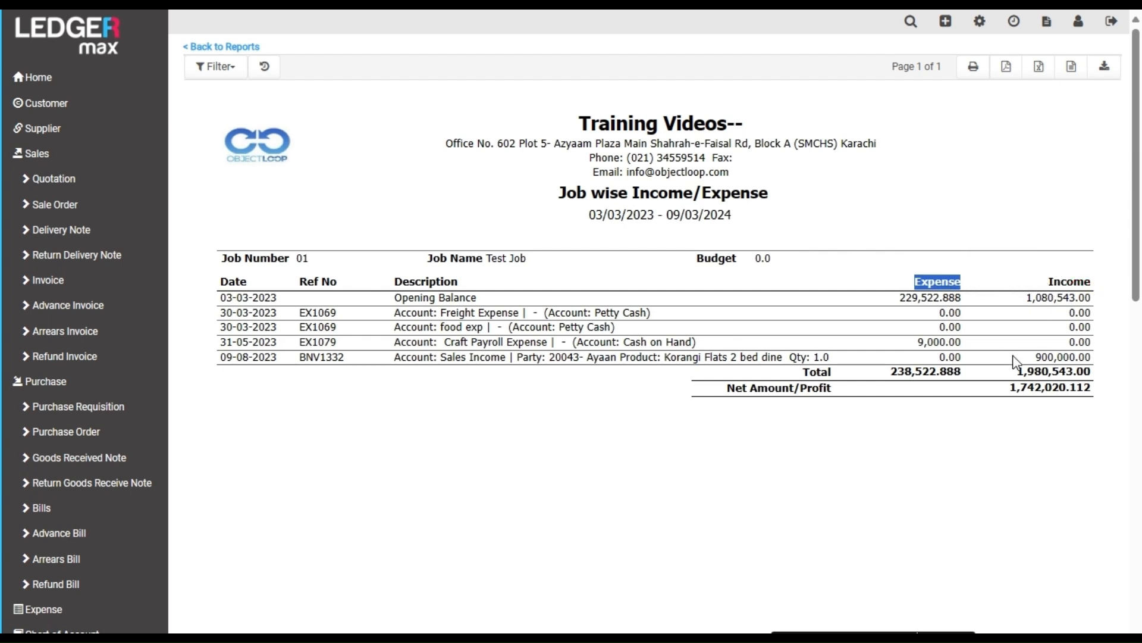
drag(728, 387, 862, 371)
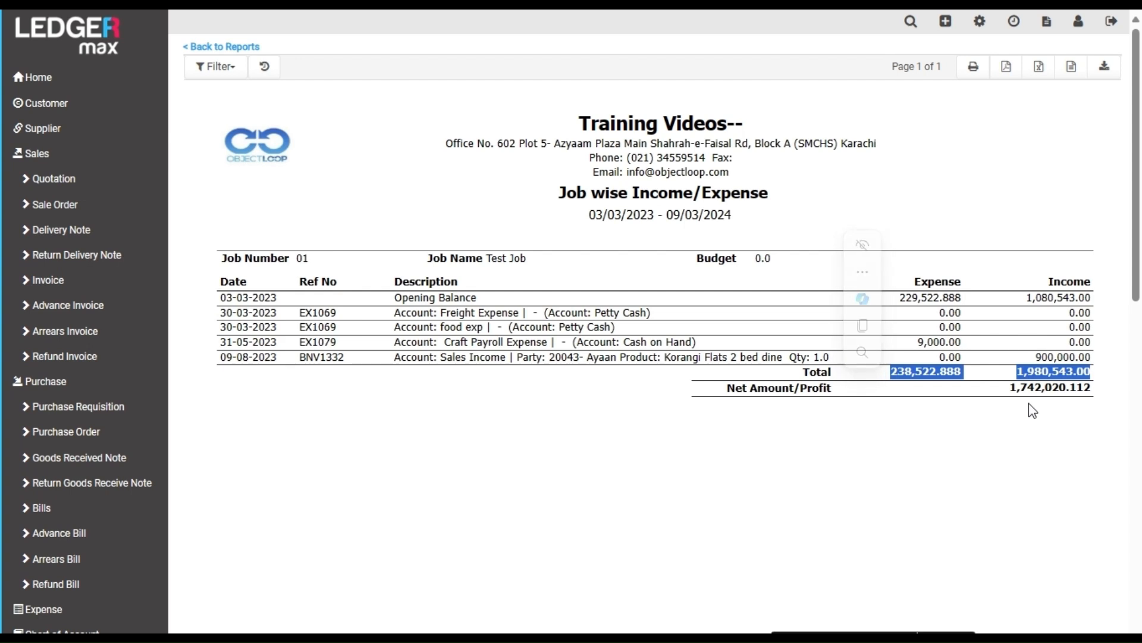
click(1006, 394)
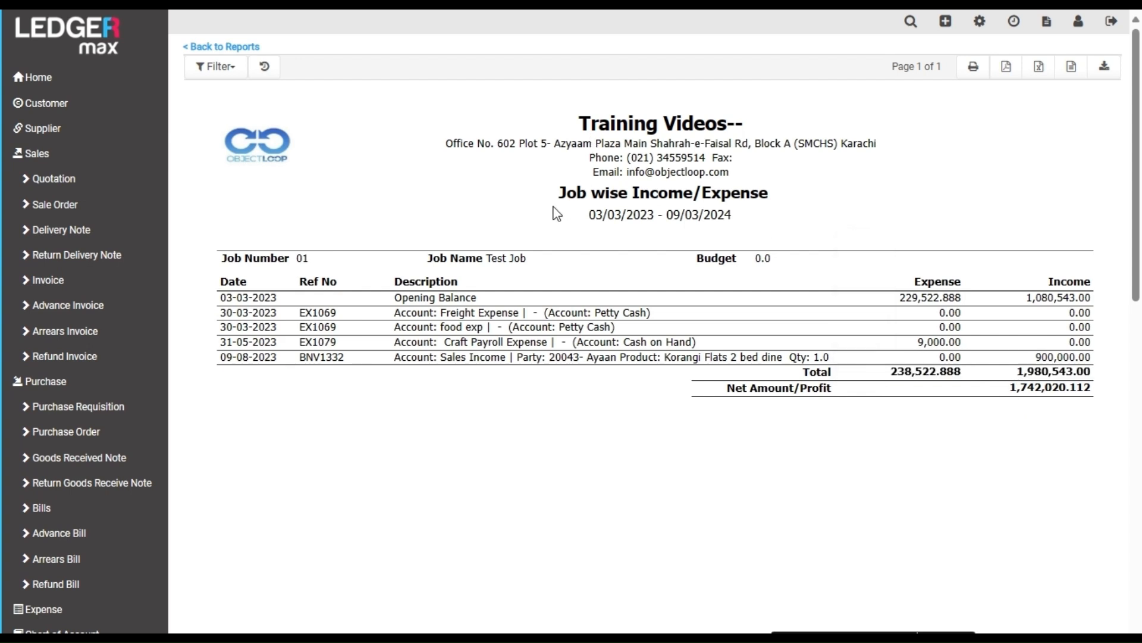
drag(555, 201, 776, 207)
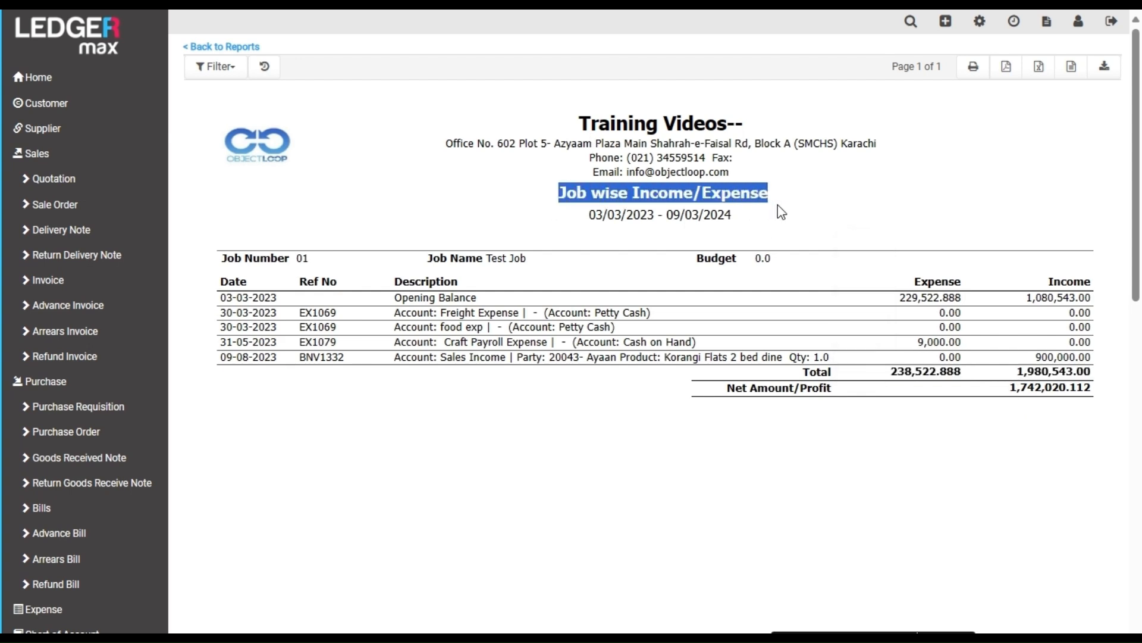
click(833, 216)
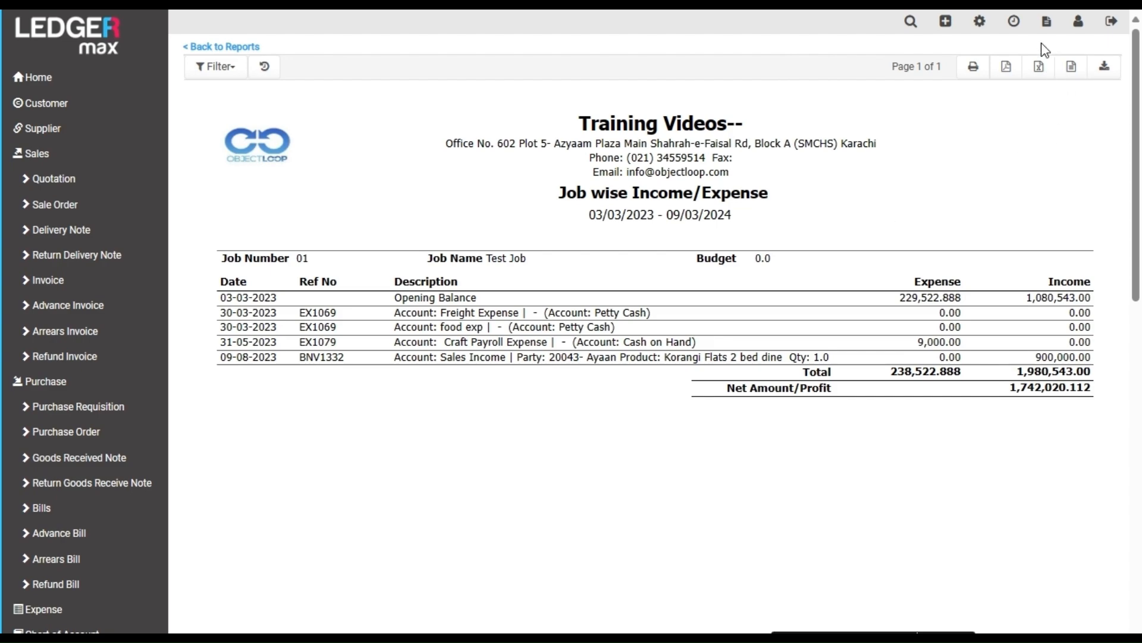
Return to the report list and open the Job wise Balance Sheet from the financial reports.
click(1045, 24)
scroll(905, 407, down, 6)
scroll(906, 409, down, 5)
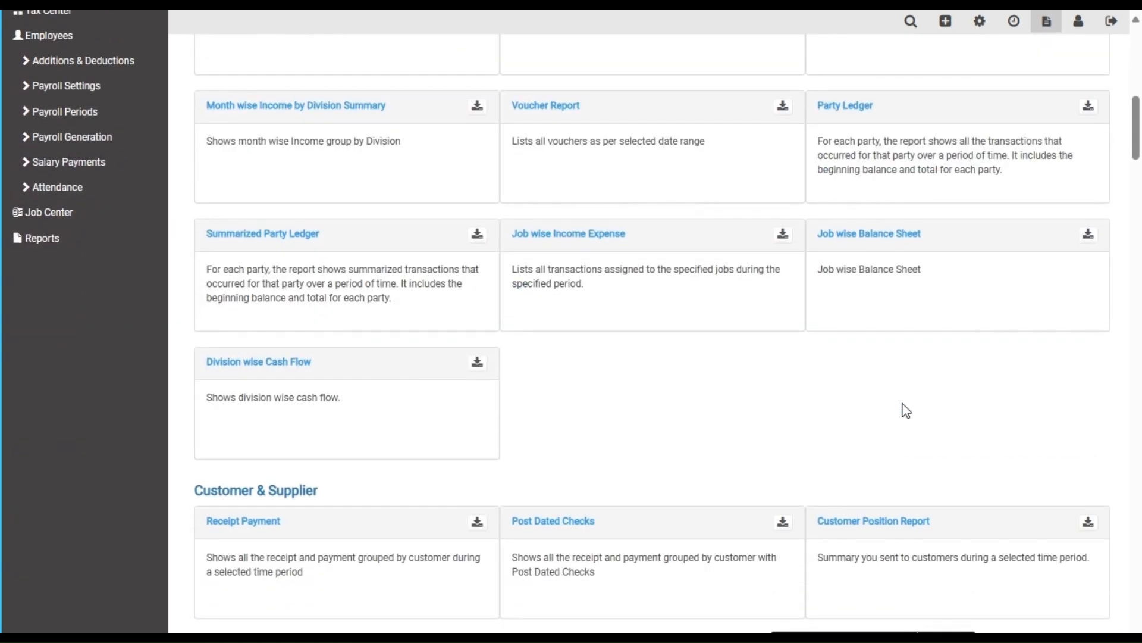
scroll(904, 404, up, 3)
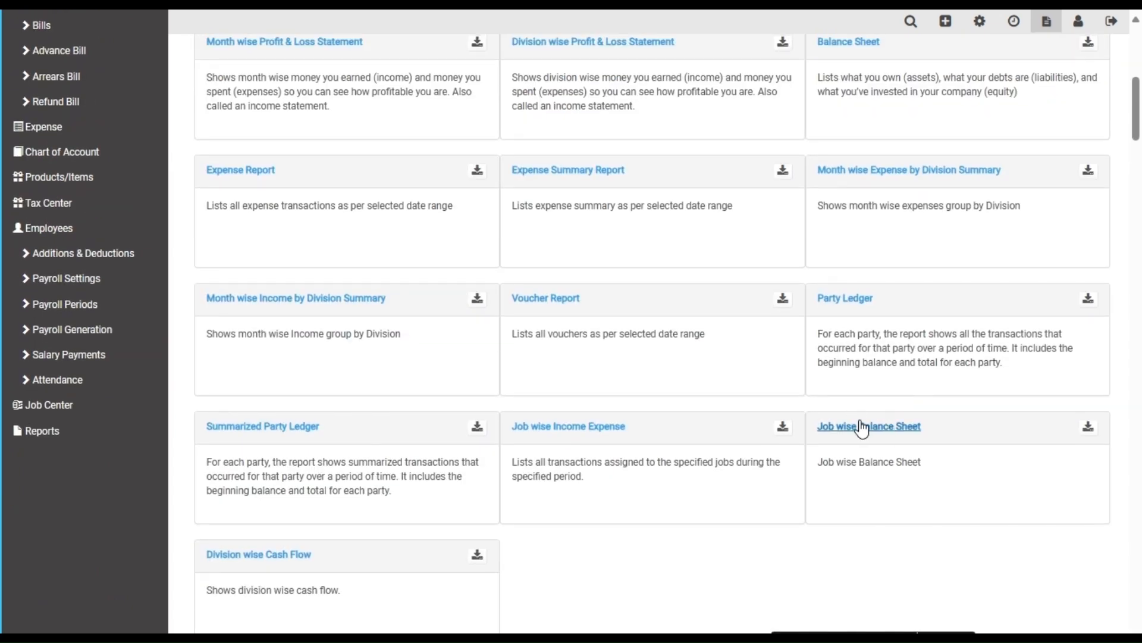
click(880, 427)
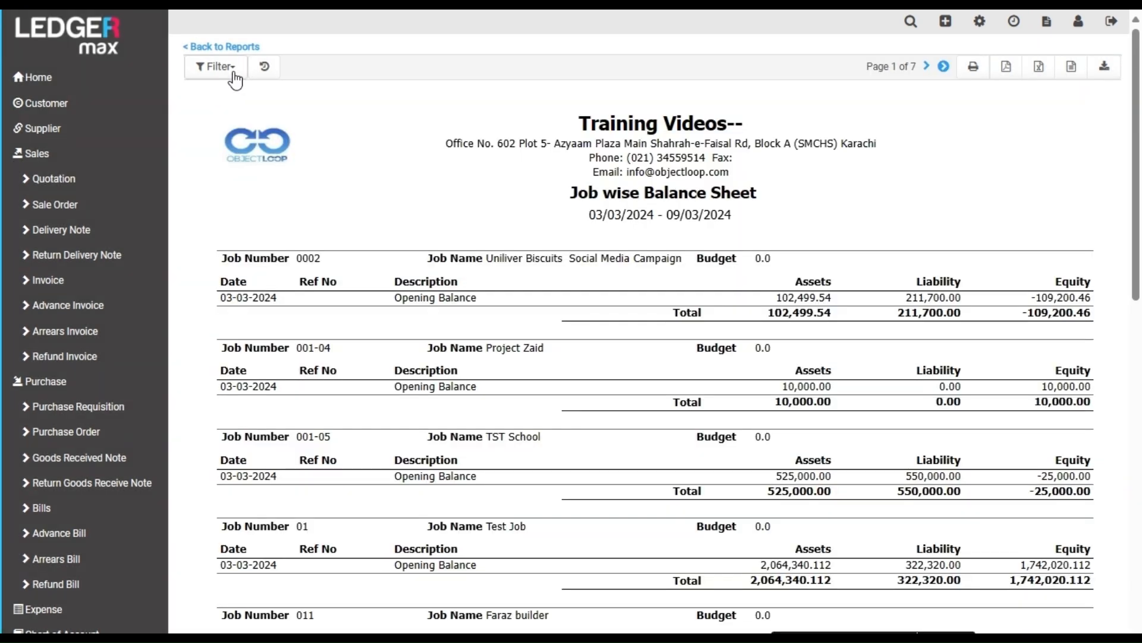
Run the Job wise Balance Sheet with a start date of 03/03/2022 and review the listed jobs.
click(235, 77)
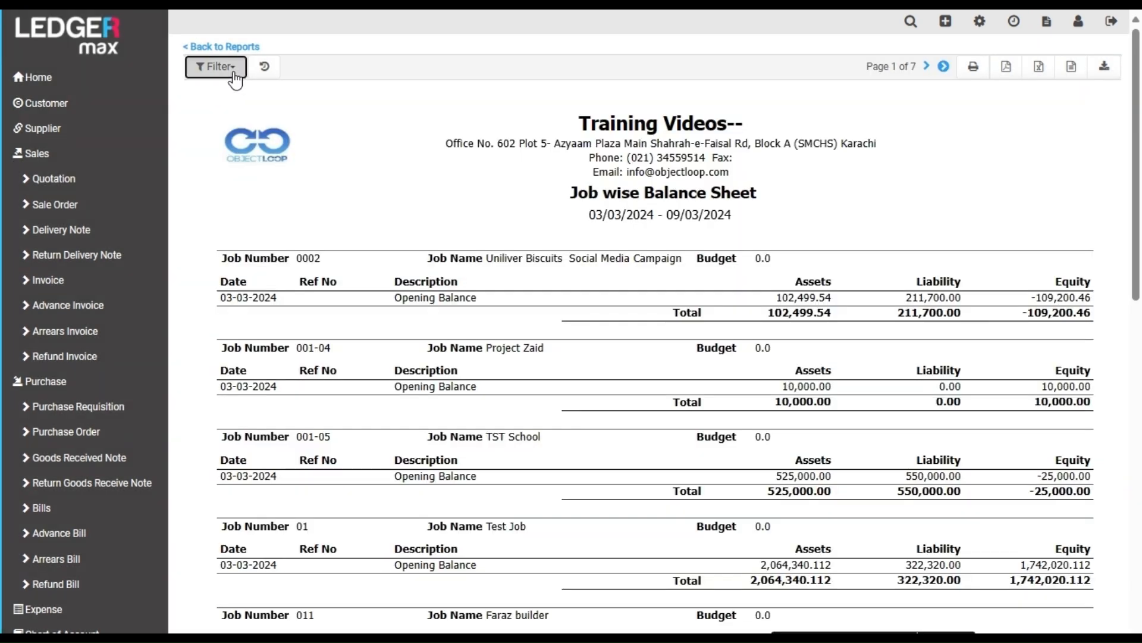
click(466, 106)
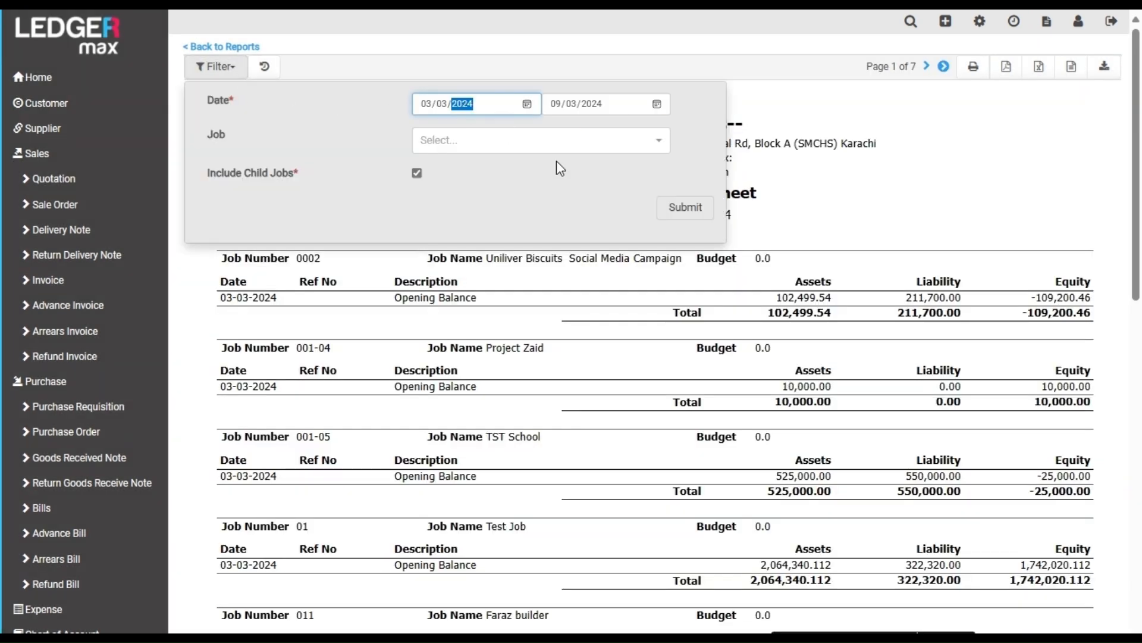
key(Return)
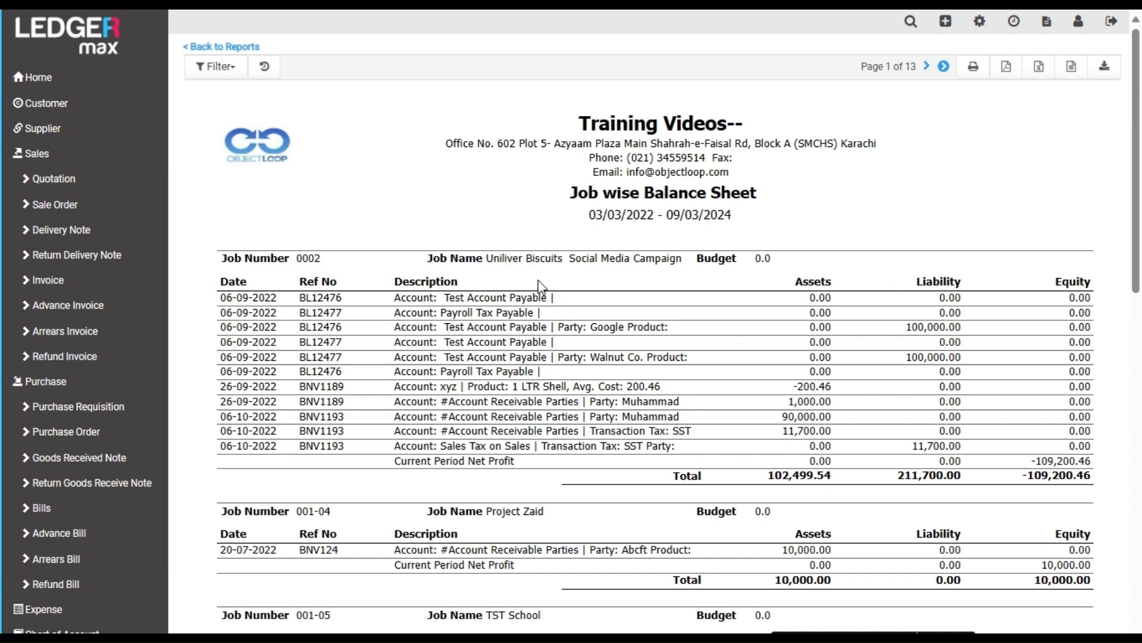
scroll(609, 318, down, 4)
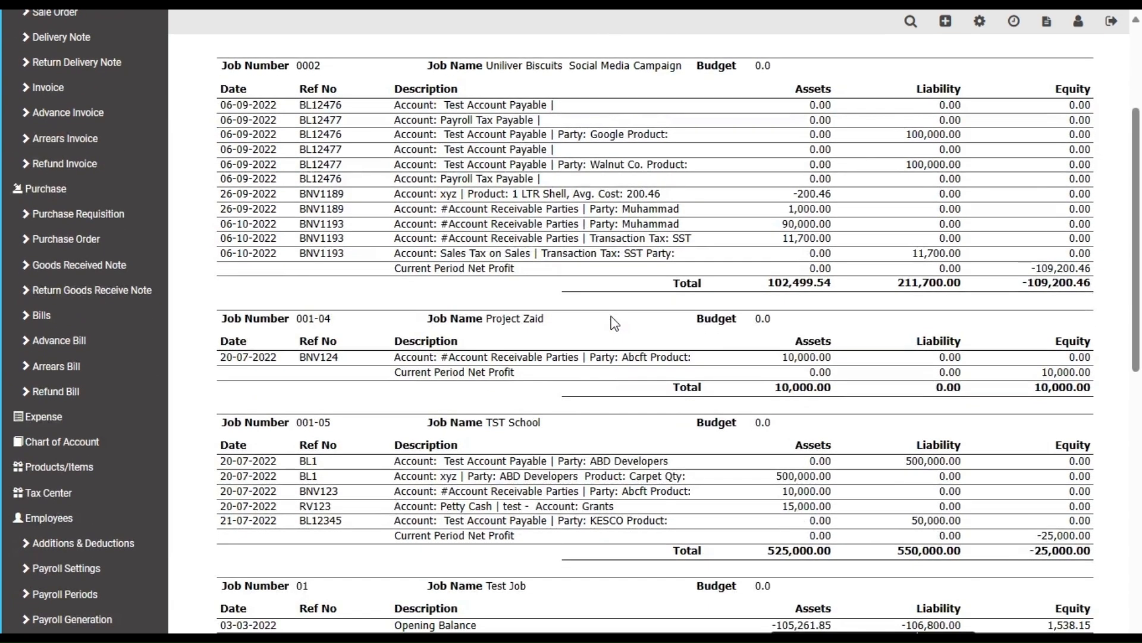
Examine the assets, liability and equity columns and the totals of each job in the Job wise Balance Sheet.
scroll(907, 247, up, 3)
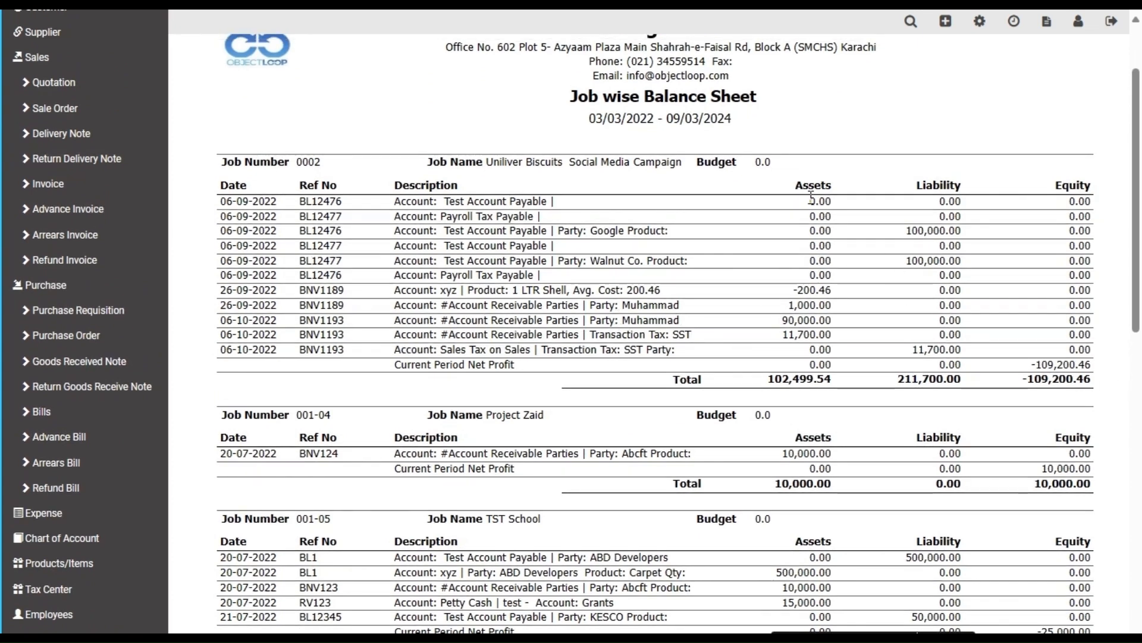
drag(796, 186, 826, 187)
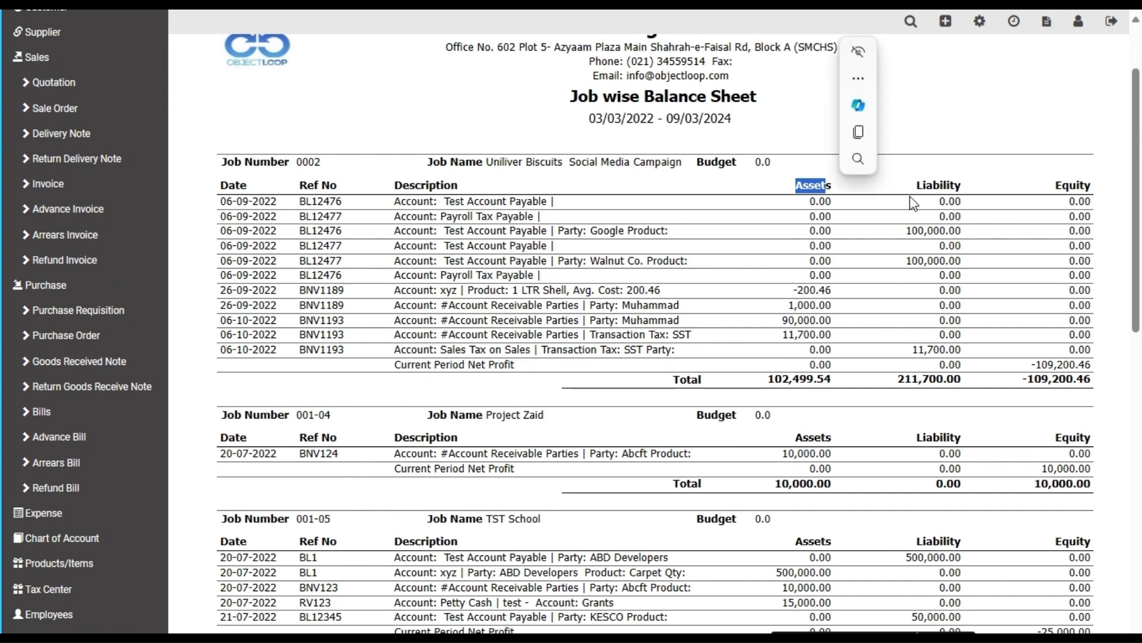
drag(915, 186, 966, 193)
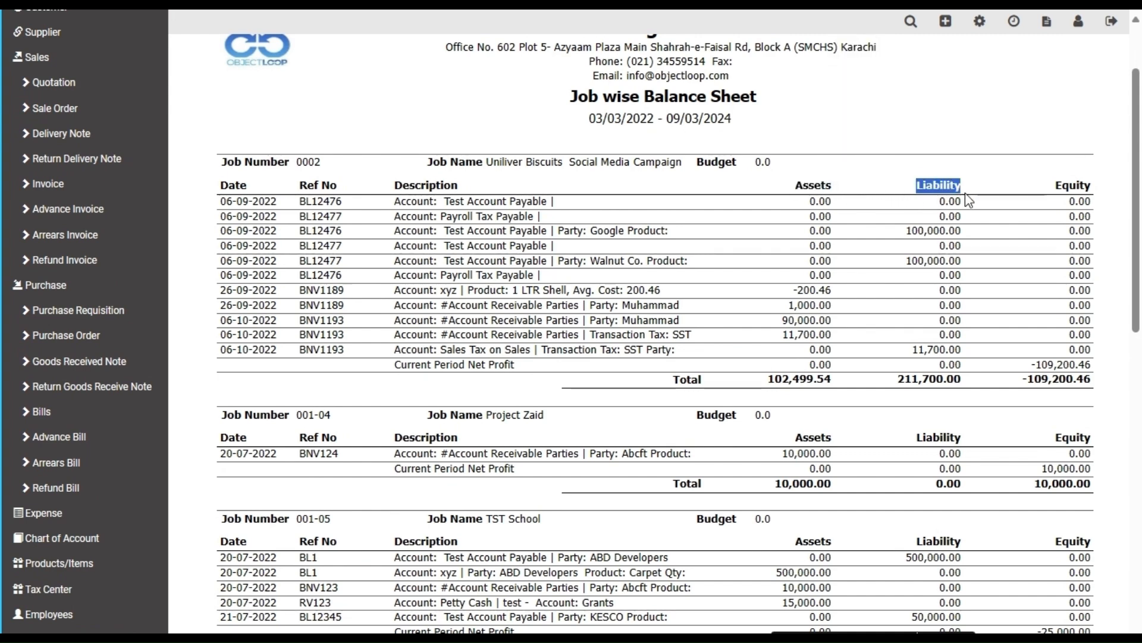
click(909, 354)
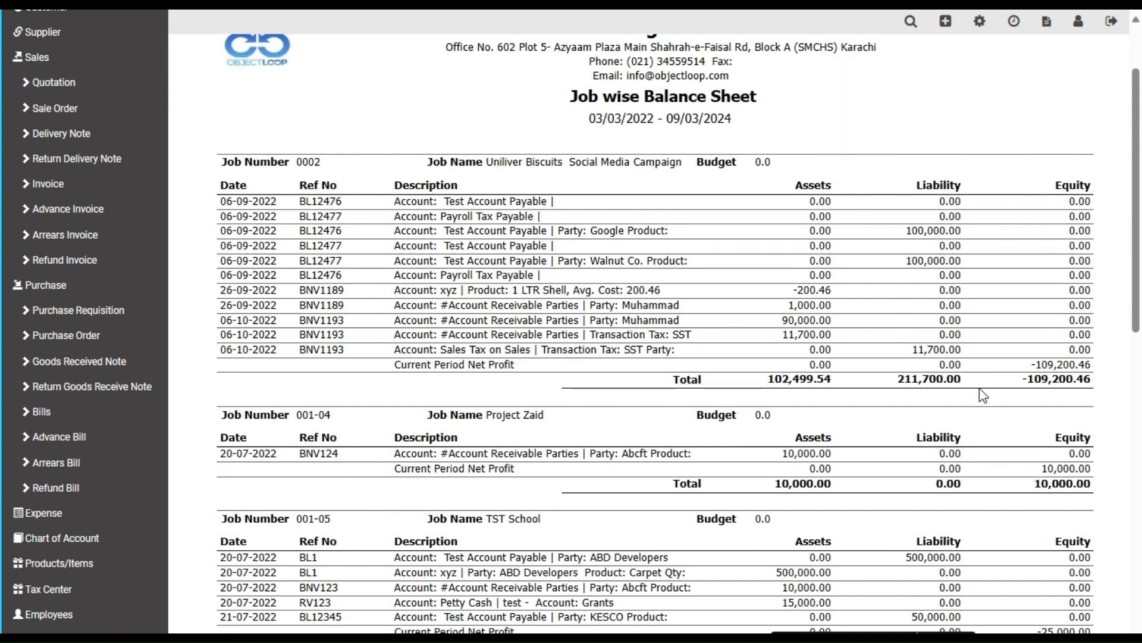
scroll(898, 390, down, 5)
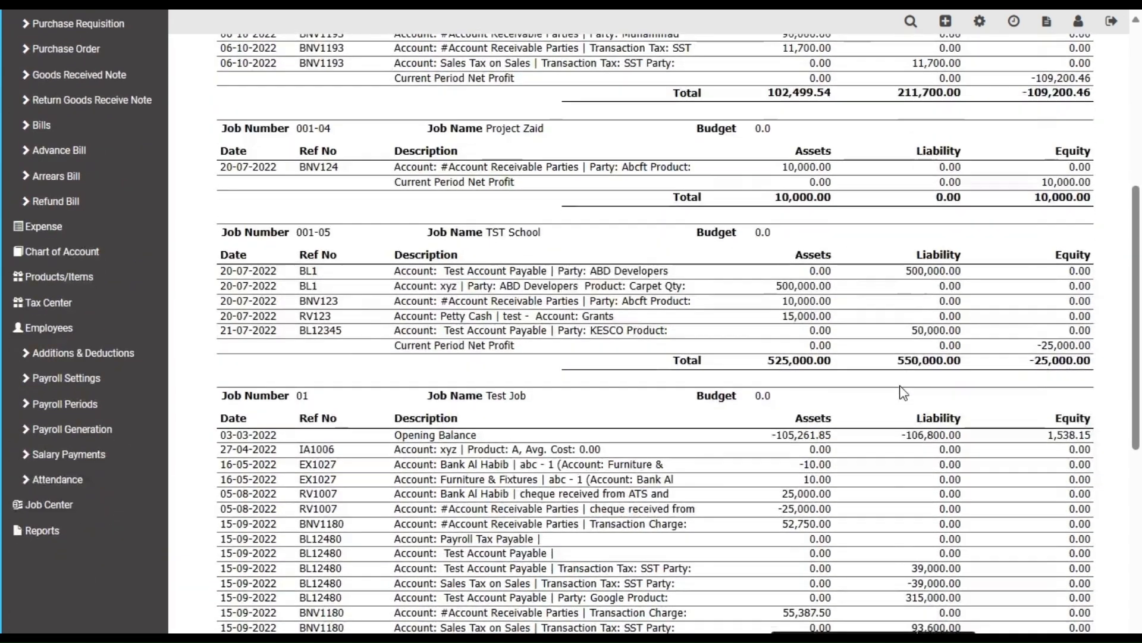
scroll(904, 392, down, 3)
scroll(904, 392, up, 2)
scroll(903, 393, up, 8)
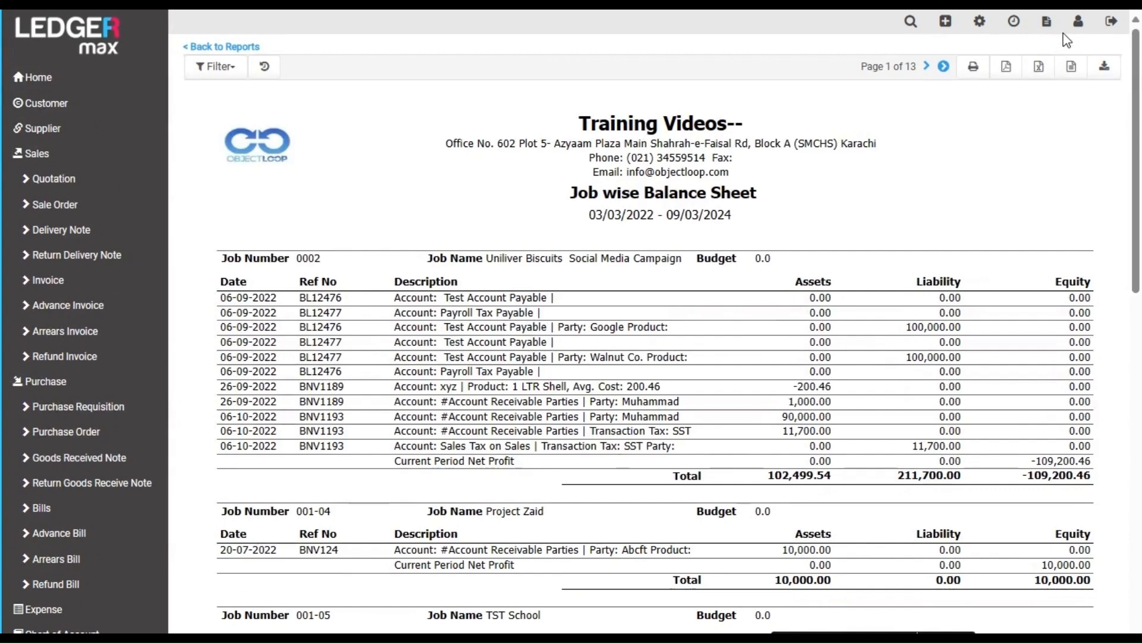
Return to the report list and look through the reports available in the Financial section.
click(1047, 23)
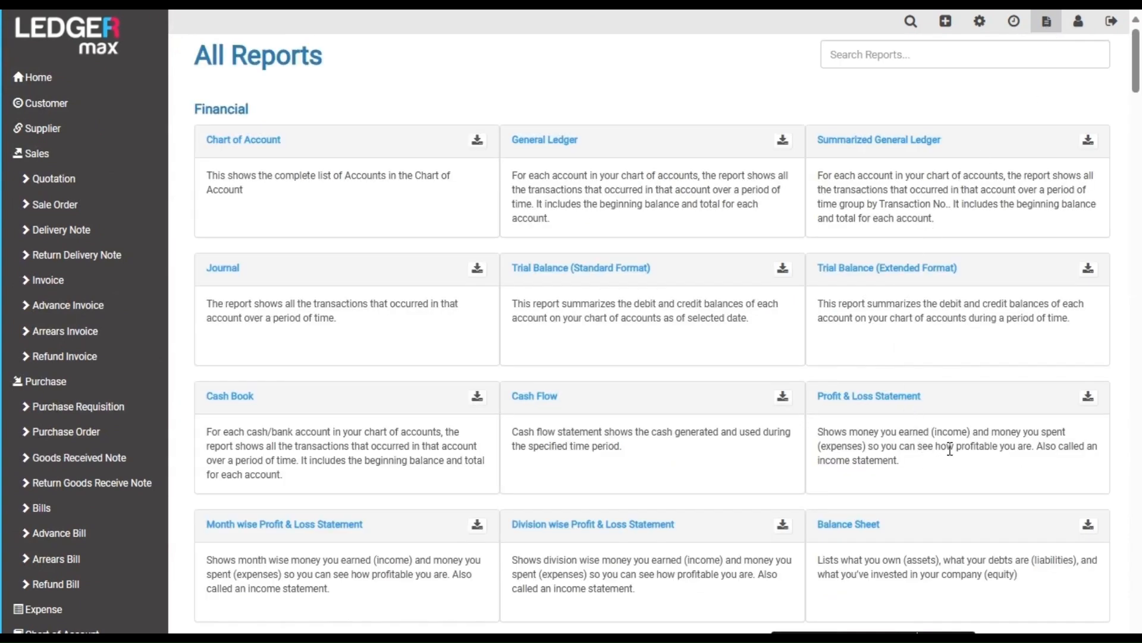
scroll(951, 449, down, 5)
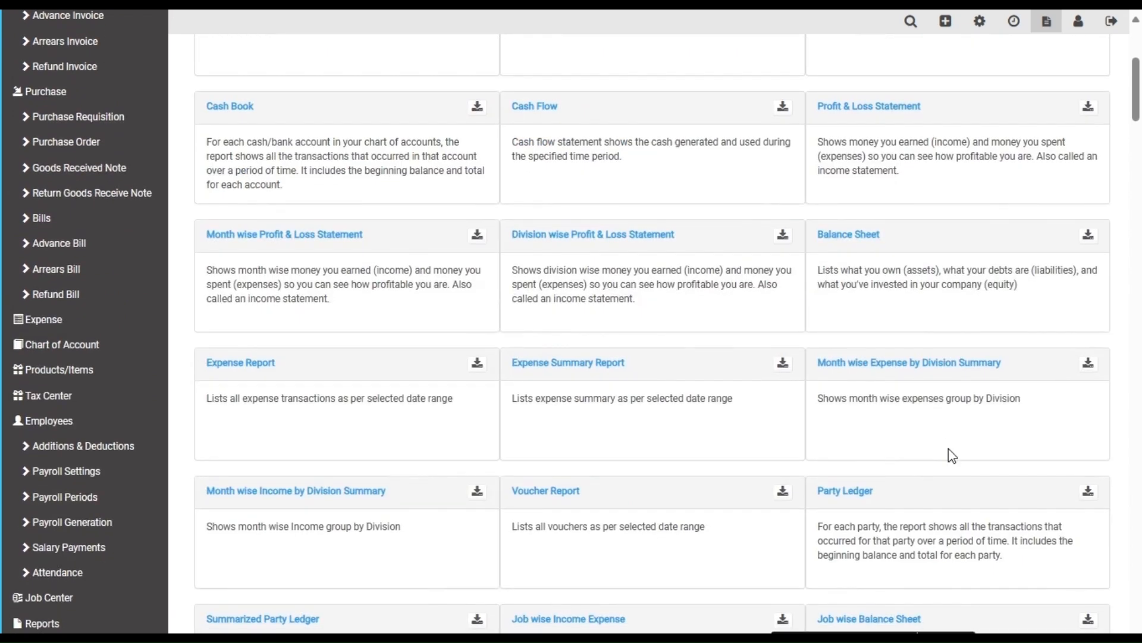
scroll(949, 449, down, 2)
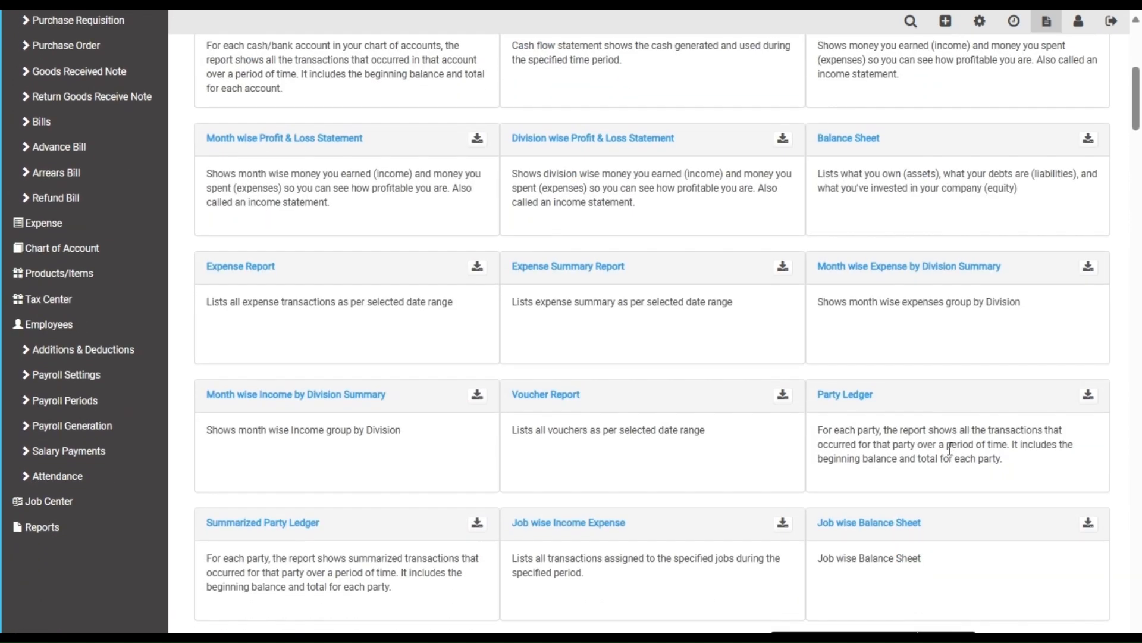
scroll(950, 449, down, 4)
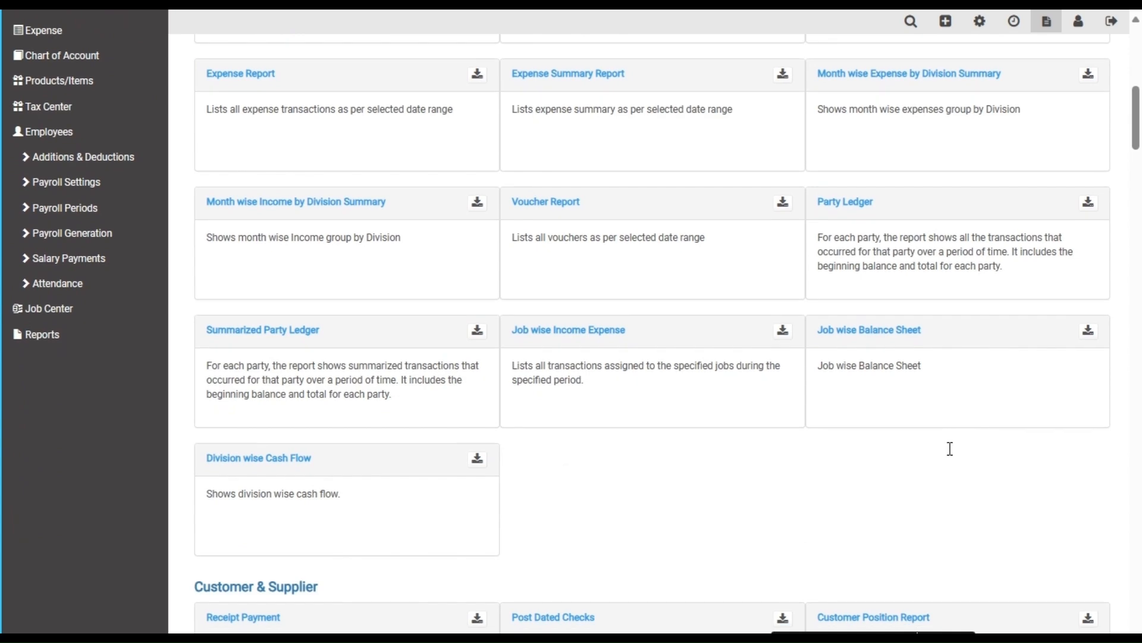
scroll(762, 289, up, 5)
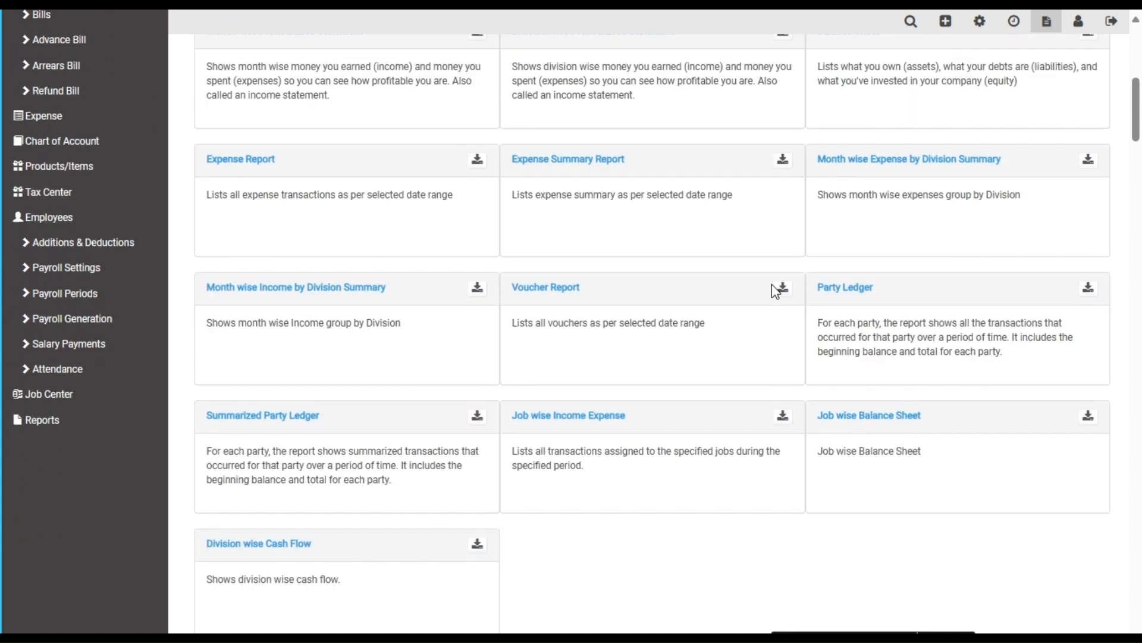
scroll(773, 284, up, 5)
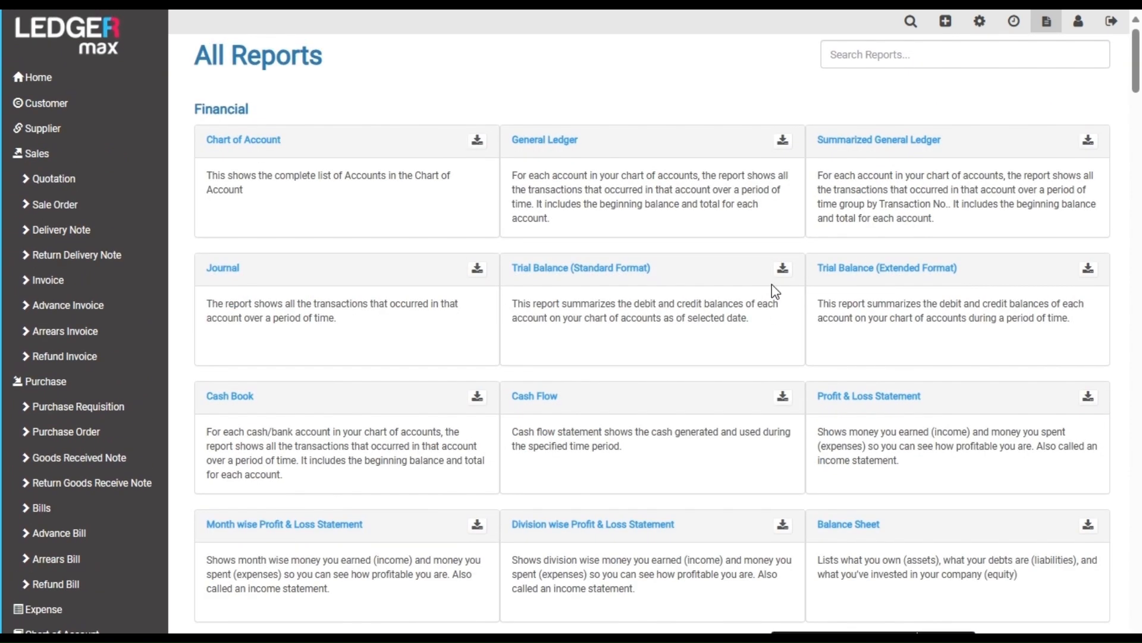
Open the Chart of Account report, review its account codes and titles, and go back to the home dashboard.
click(237, 145)
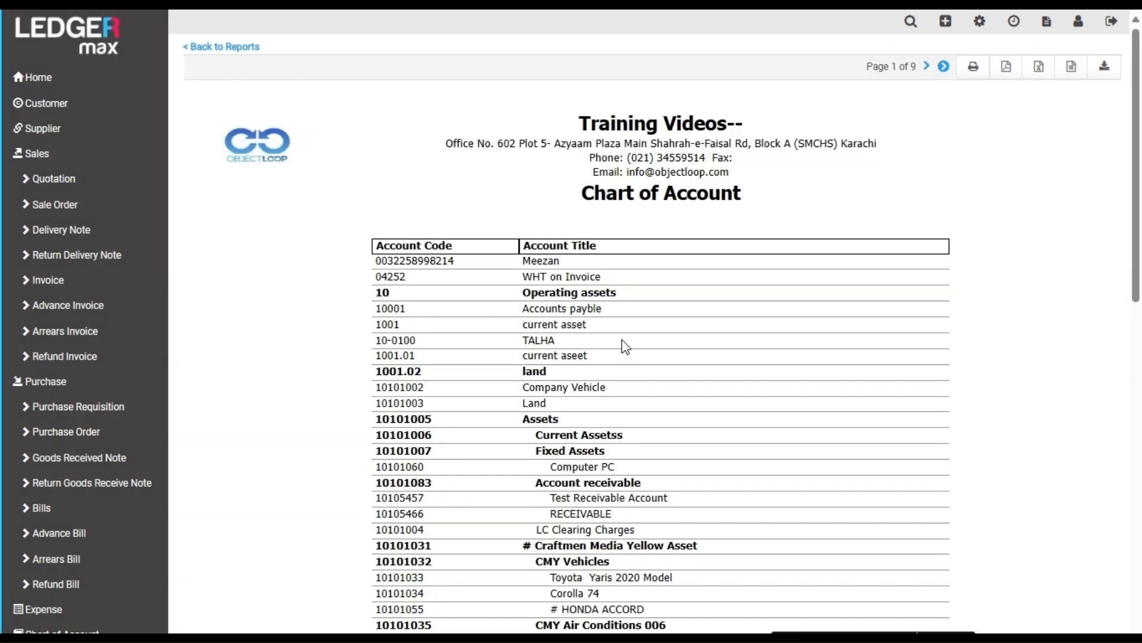
scroll(626, 346, down, 8)
scroll(640, 364, up, 8)
click(56, 79)
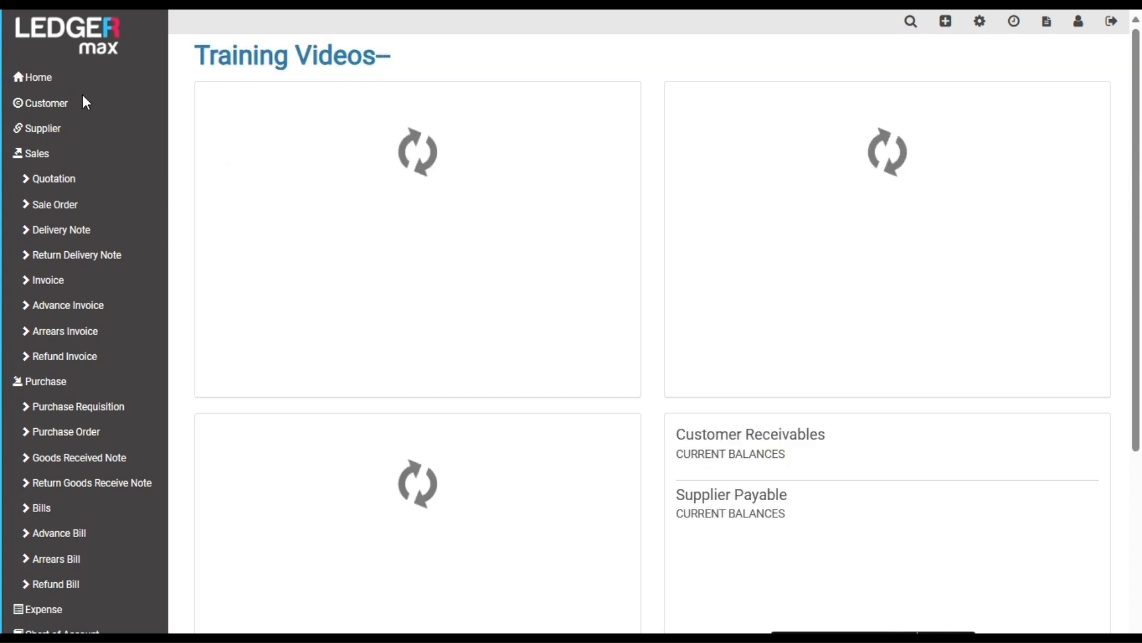